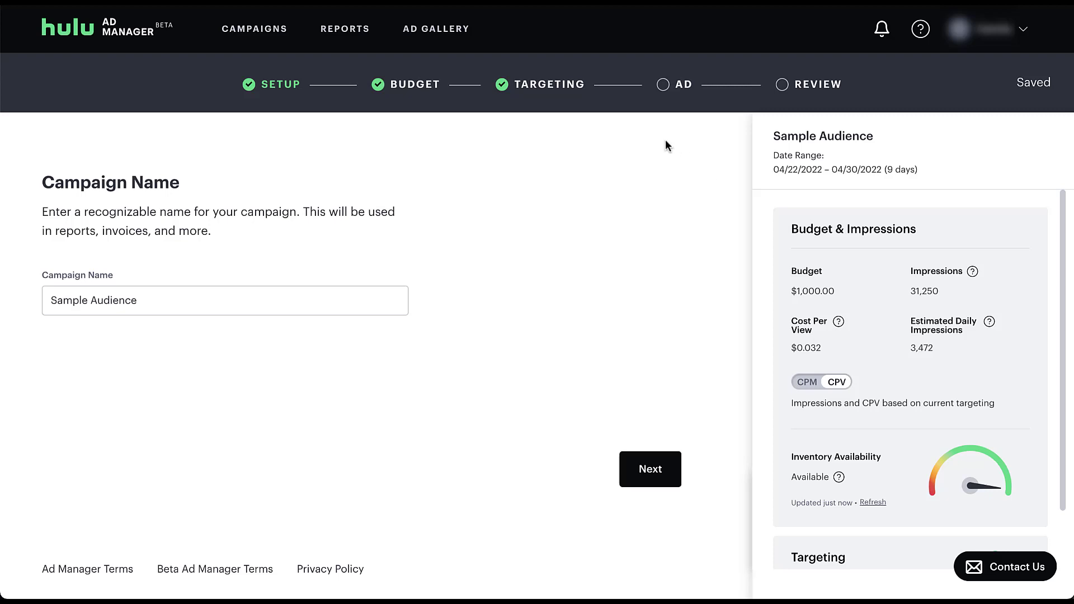
Open the campaign's location targeting and examine the ZIP Code entry and CSV upload options, then collapse that section
{"action": "left_click", "coordinate": [533, 89]}
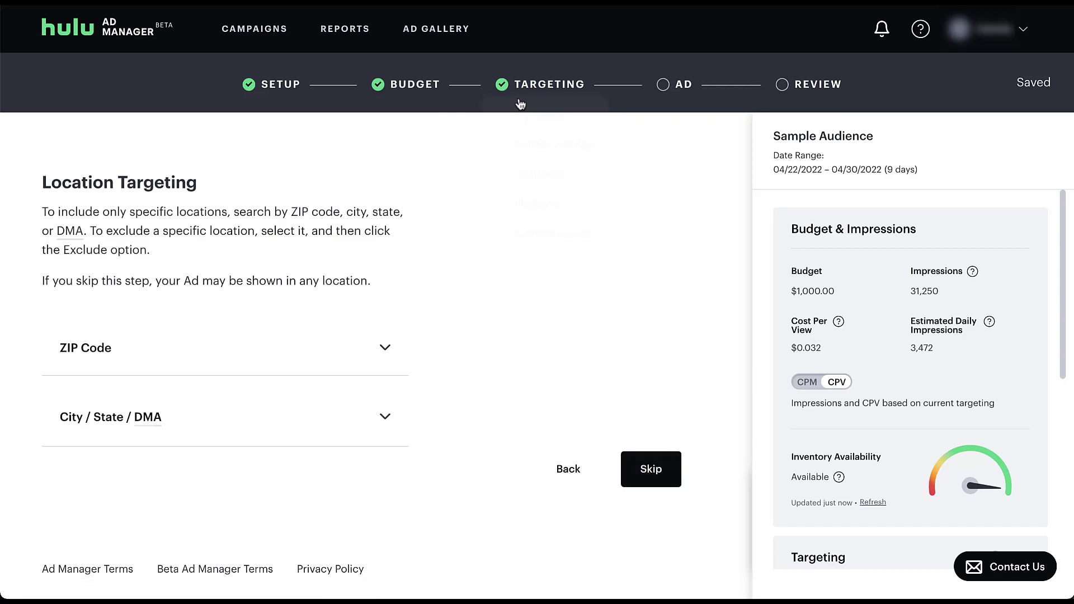
{"action": "mouse_move", "coordinate": [548, 88]}
{"action": "left_click", "coordinate": [385, 350]}
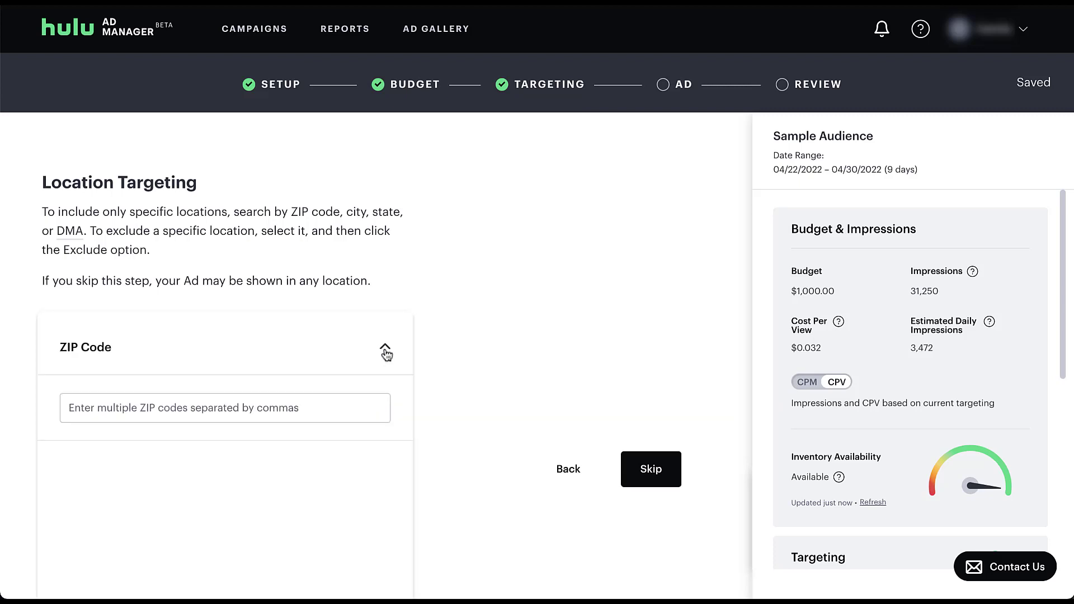
{"action": "scroll", "coordinate": [475, 394], "scroll_direction": "down", "scroll_amount": 2}
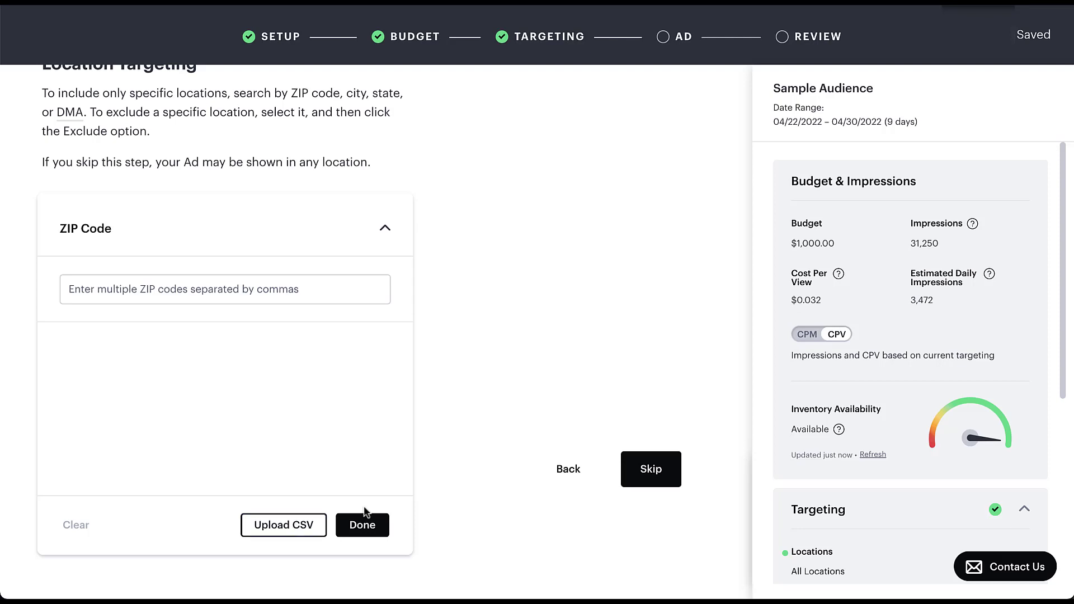
{"action": "left_click", "coordinate": [385, 228]}
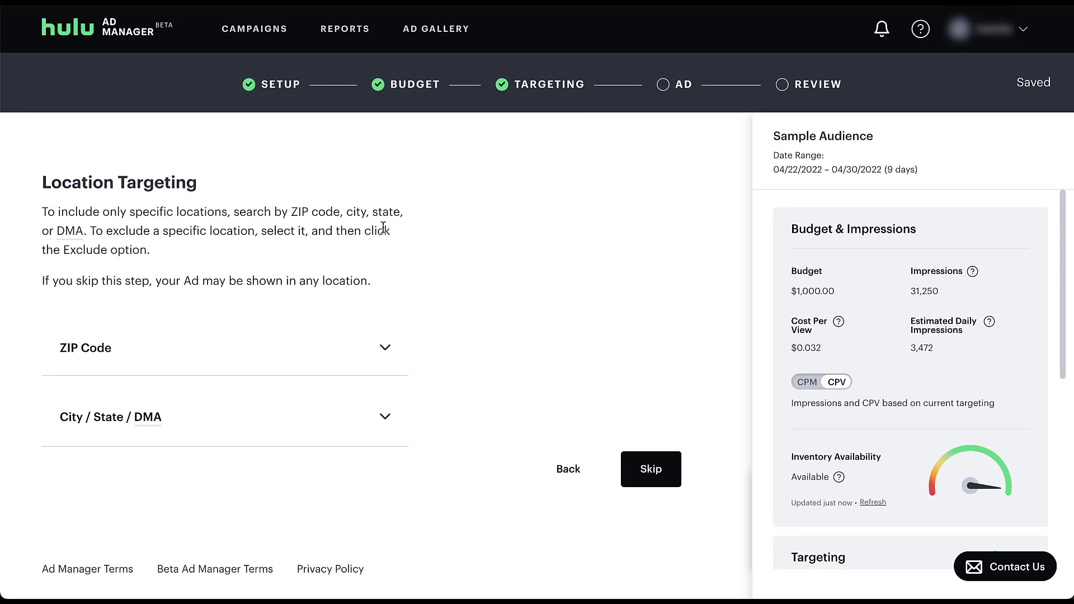
Browse the selectable locations under City / State / DMA, then collapse the section without choosing any
{"action": "left_click", "coordinate": [392, 421]}
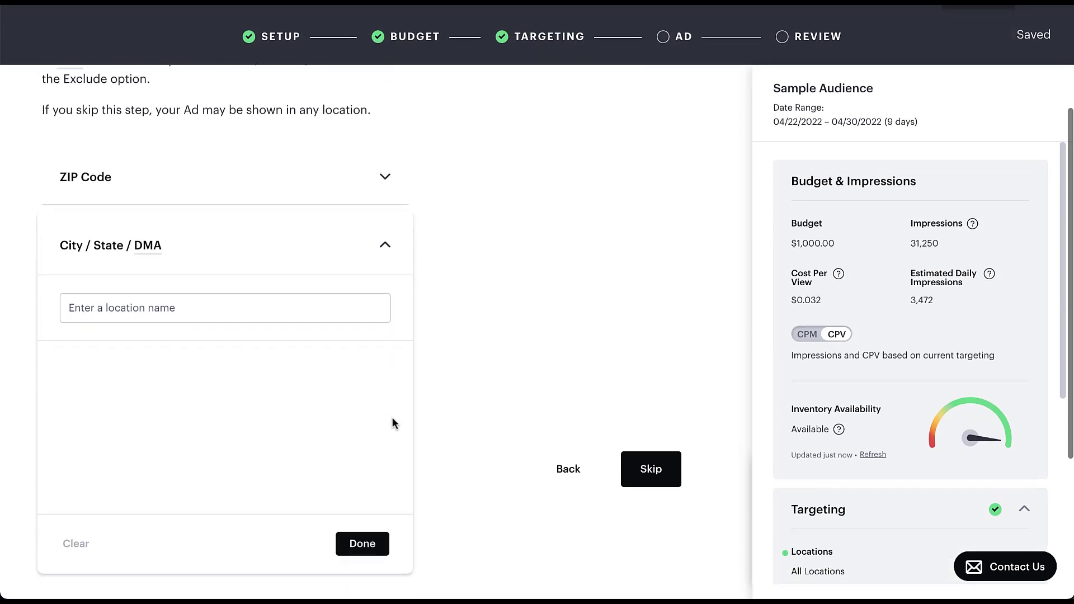
{"action": "left_click", "coordinate": [364, 303]}
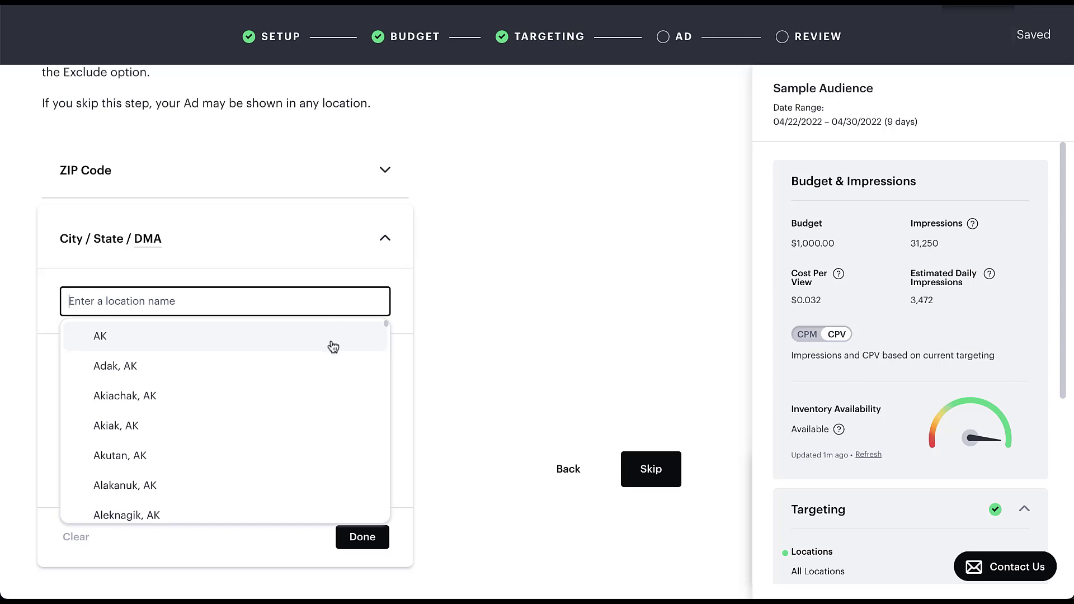
{"action": "scroll", "coordinate": [334, 368], "scroll_direction": "down", "scroll_amount": 1}
{"action": "scroll", "coordinate": [334, 368], "scroll_direction": "down", "scroll_amount": 2}
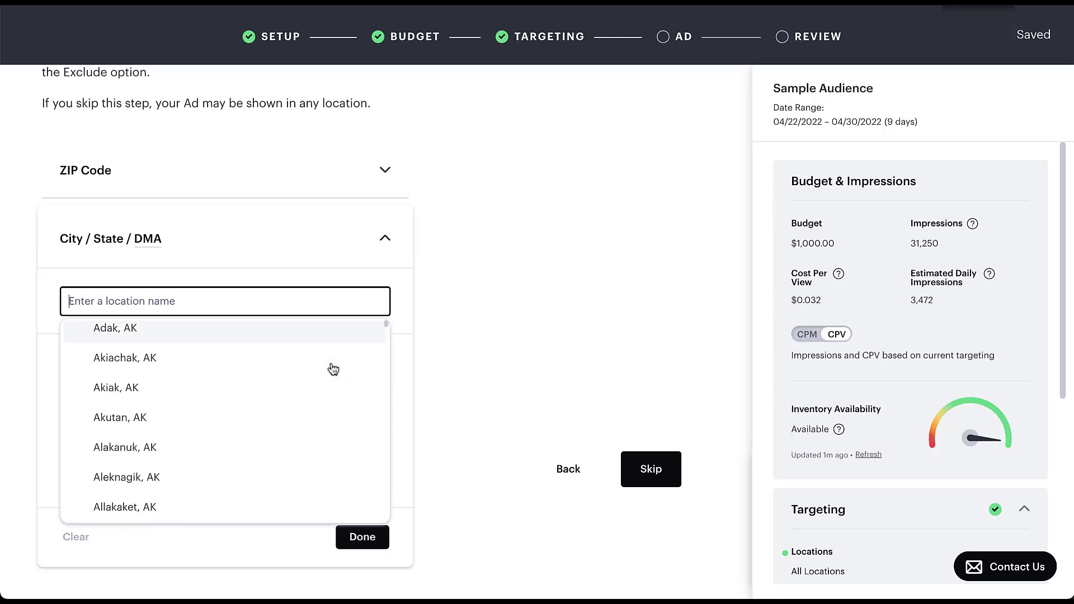
{"action": "scroll", "coordinate": [333, 368], "scroll_direction": "down", "scroll_amount": 10}
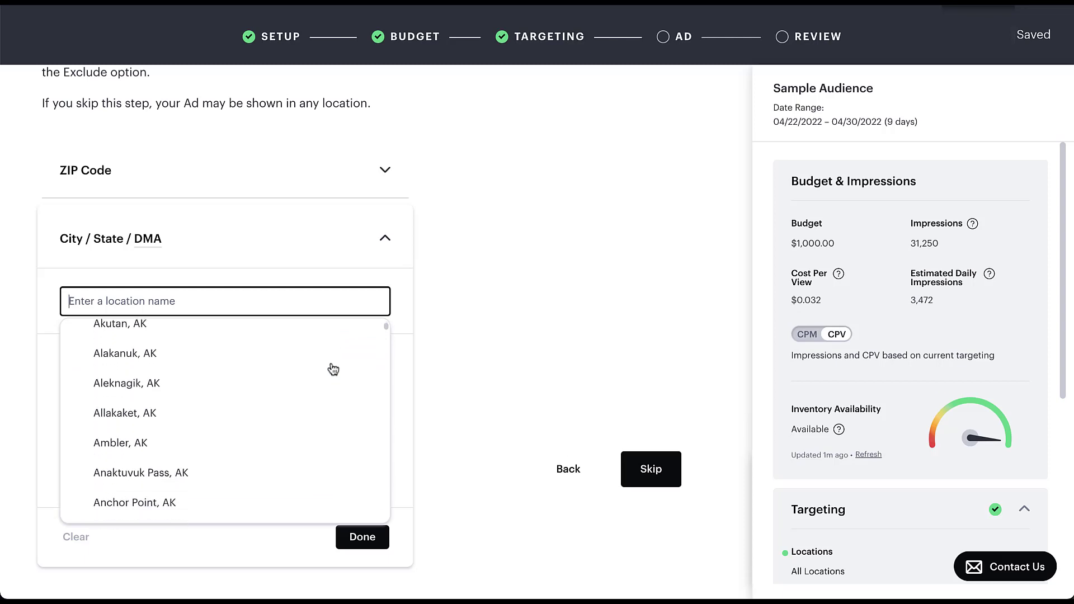
{"action": "scroll", "coordinate": [333, 368], "scroll_direction": "down", "scroll_amount": 20}
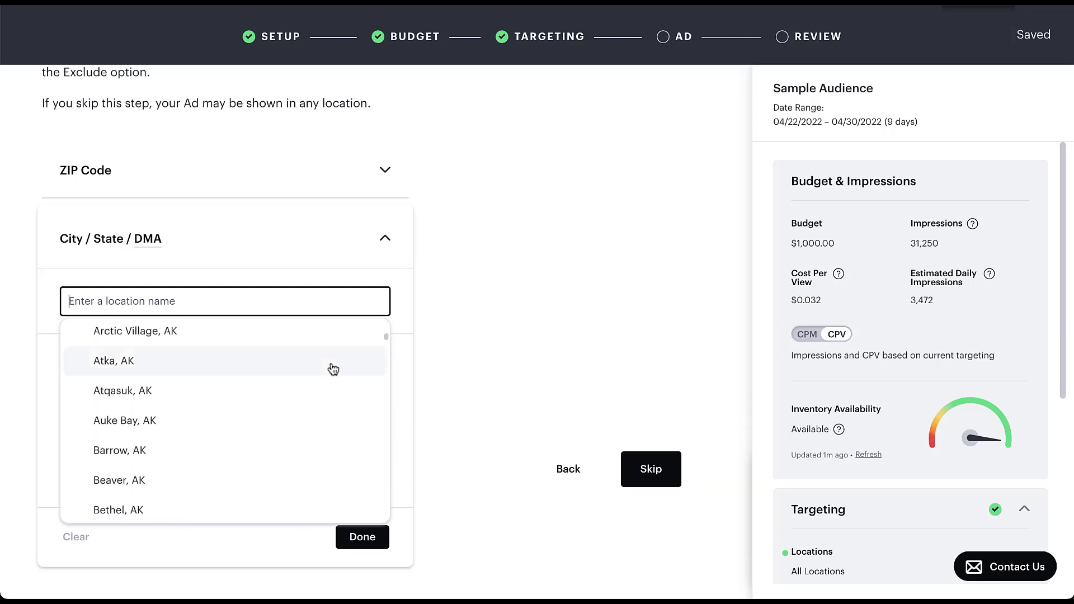
{"action": "scroll", "coordinate": [334, 368], "scroll_direction": "down", "scroll_amount": 20}
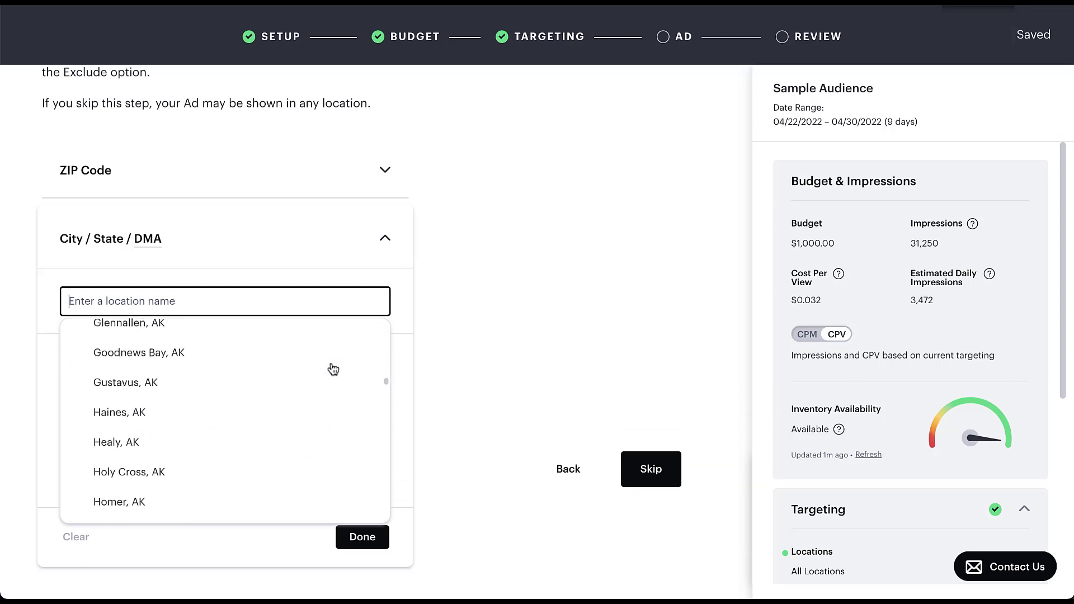
{"action": "scroll", "coordinate": [333, 368], "scroll_direction": "down", "scroll_amount": 20}
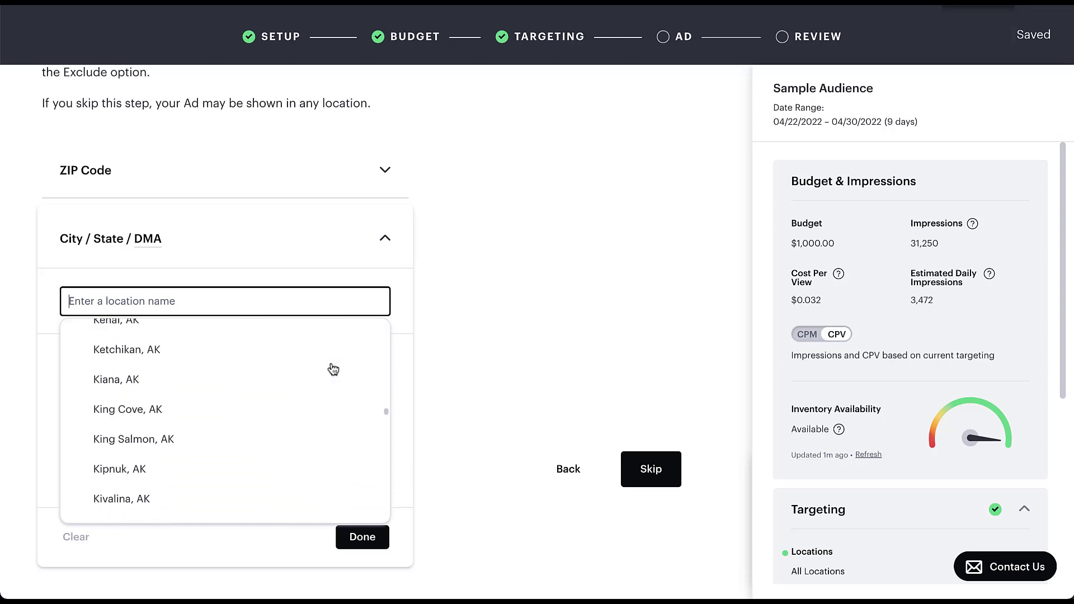
{"action": "scroll", "coordinate": [334, 369], "scroll_direction": "down", "scroll_amount": 20}
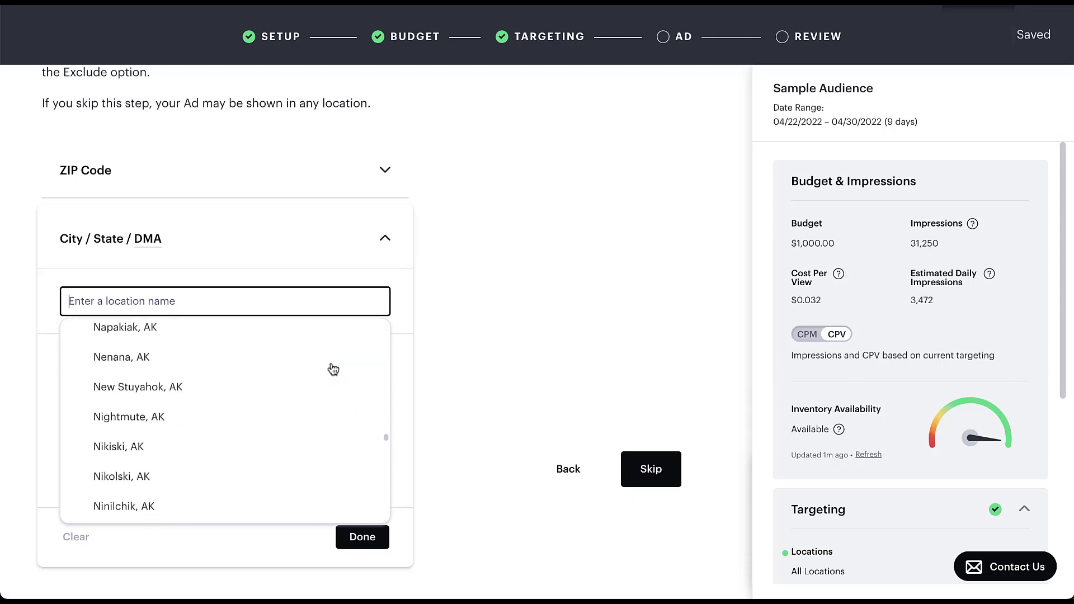
{"action": "scroll", "coordinate": [334, 370], "scroll_direction": "down", "scroll_amount": 20}
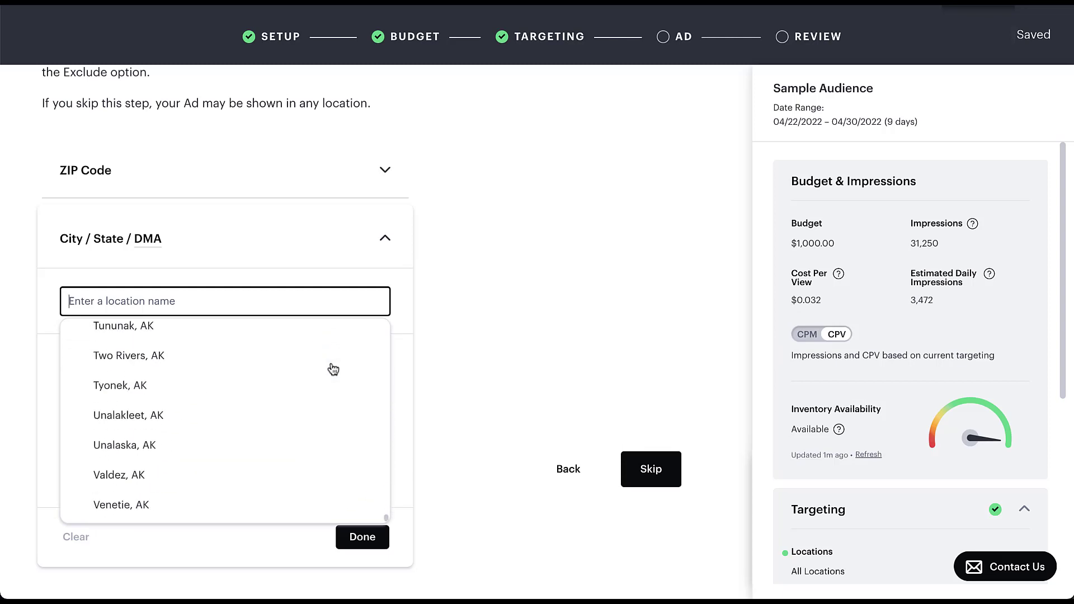
{"action": "scroll", "coordinate": [335, 397], "scroll_direction": "down", "scroll_amount": 1}
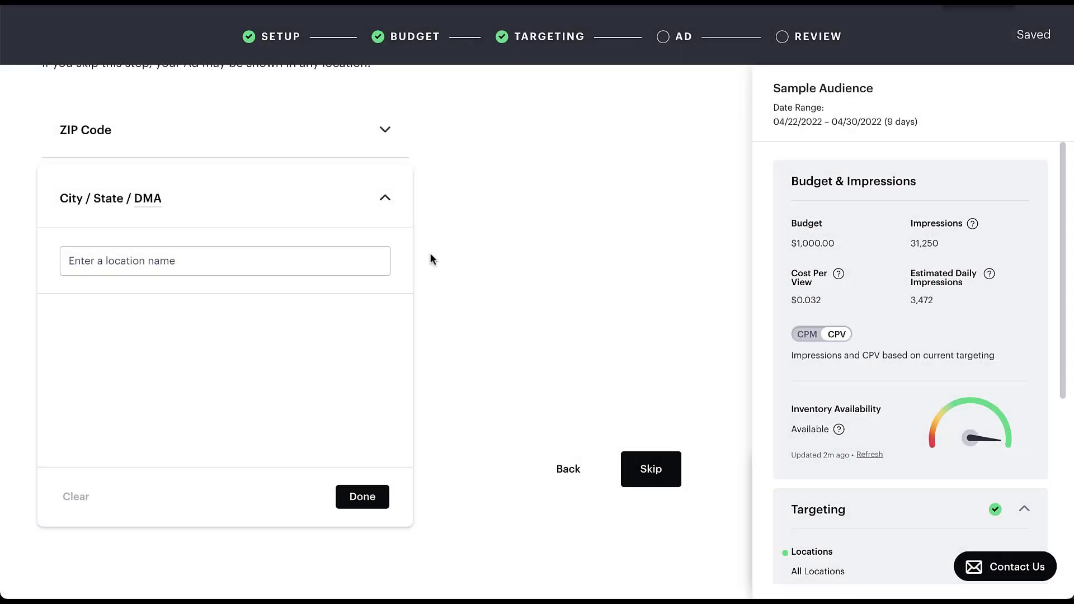
{"action": "left_click", "coordinate": [394, 205]}
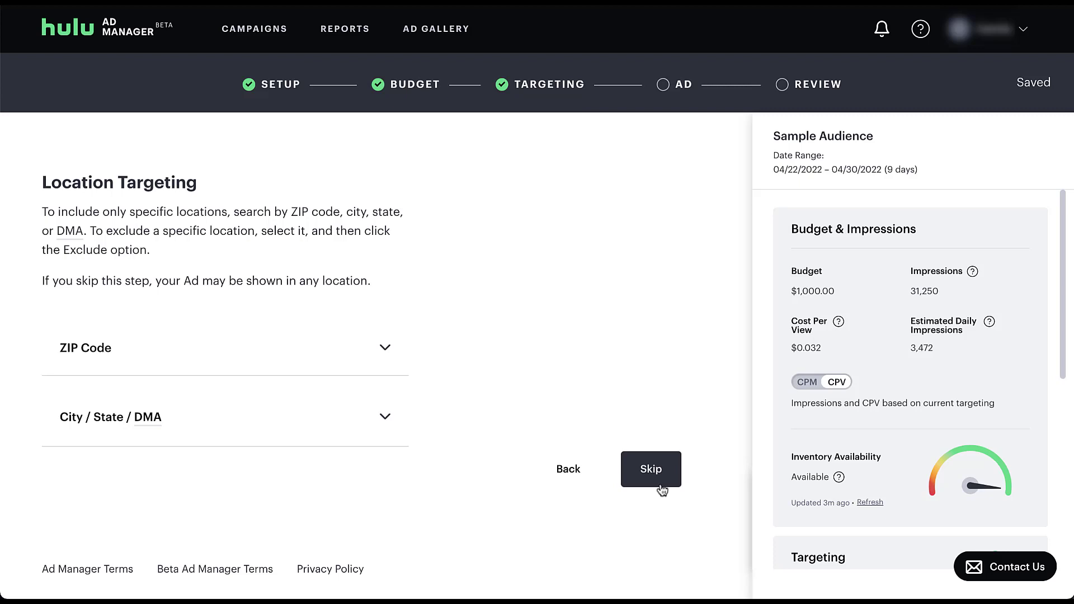
Skip location targeting, keep all genders and age groups, and proceed to Audience Targeting
{"action": "left_click", "coordinate": [651, 470]}
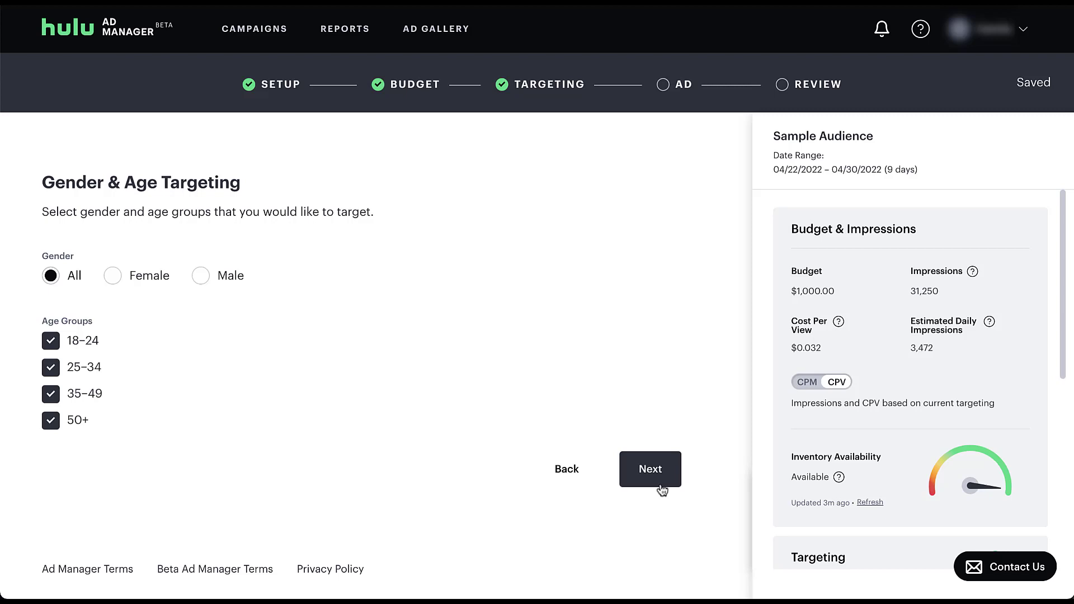
{"action": "left_click", "coordinate": [661, 489]}
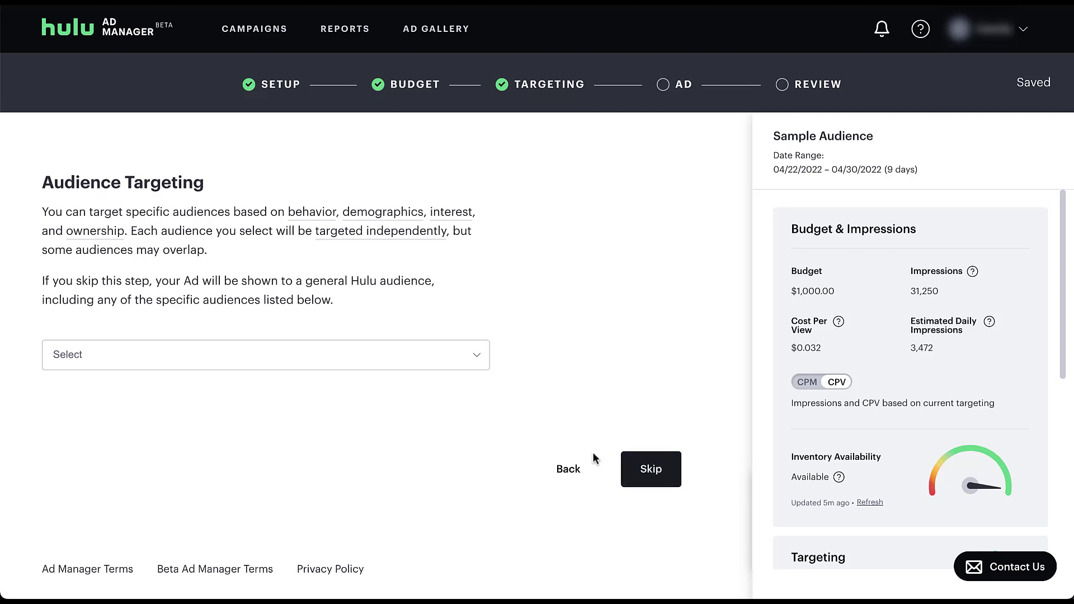
Examine the In-Market and Purchase audience options in the Behavior category
{"action": "left_click", "coordinate": [478, 358]}
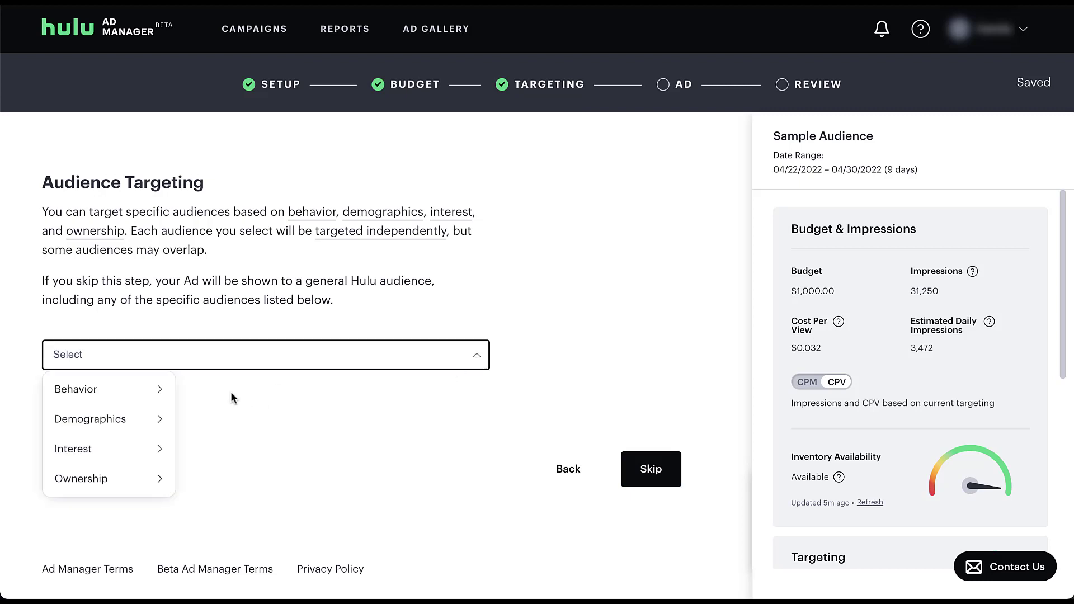
{"action": "mouse_move", "coordinate": [160, 395]}
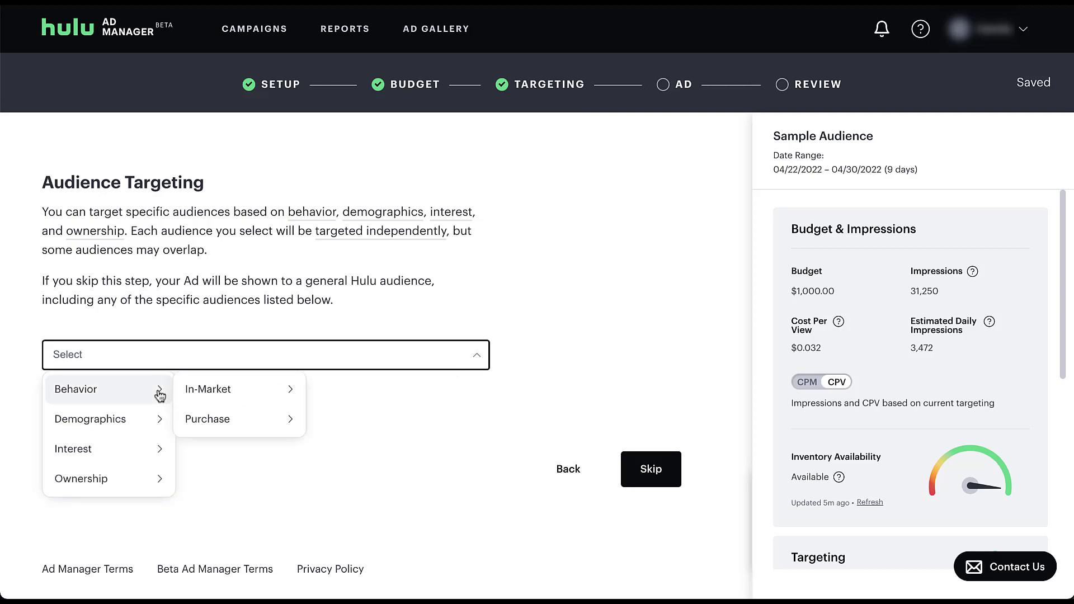
{"action": "mouse_move", "coordinate": [247, 397]}
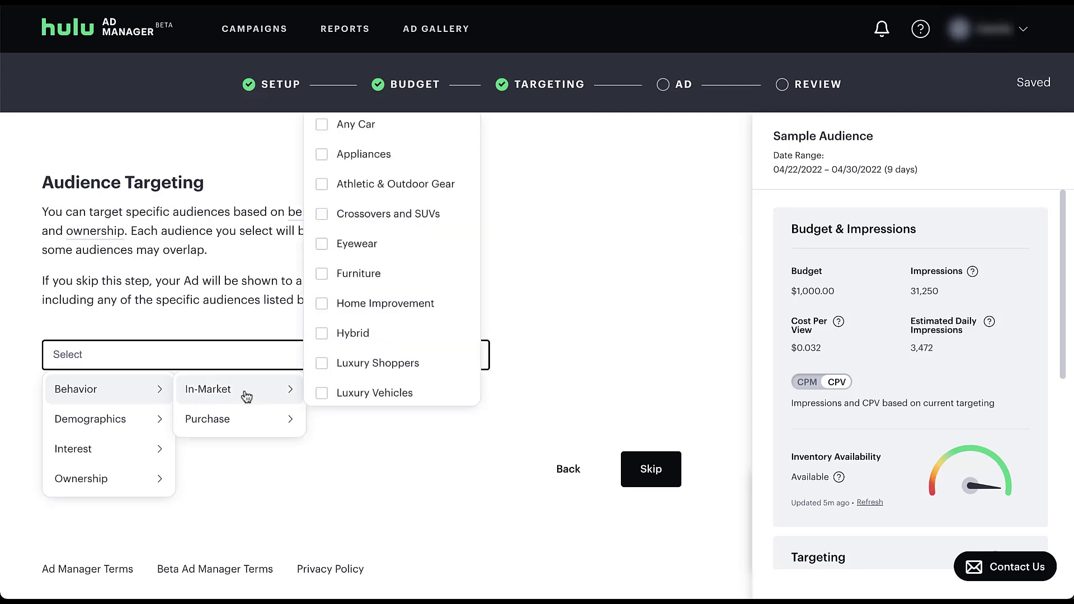
{"action": "scroll", "coordinate": [363, 322], "scroll_direction": "down", "scroll_amount": 2}
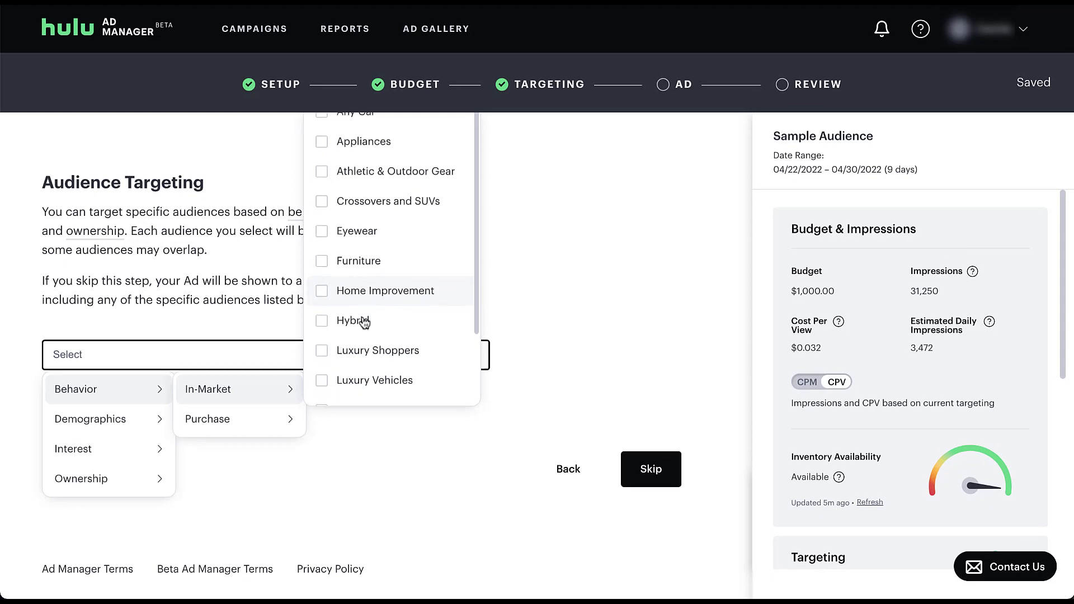
{"action": "scroll", "coordinate": [365, 323], "scroll_direction": "down", "scroll_amount": 3}
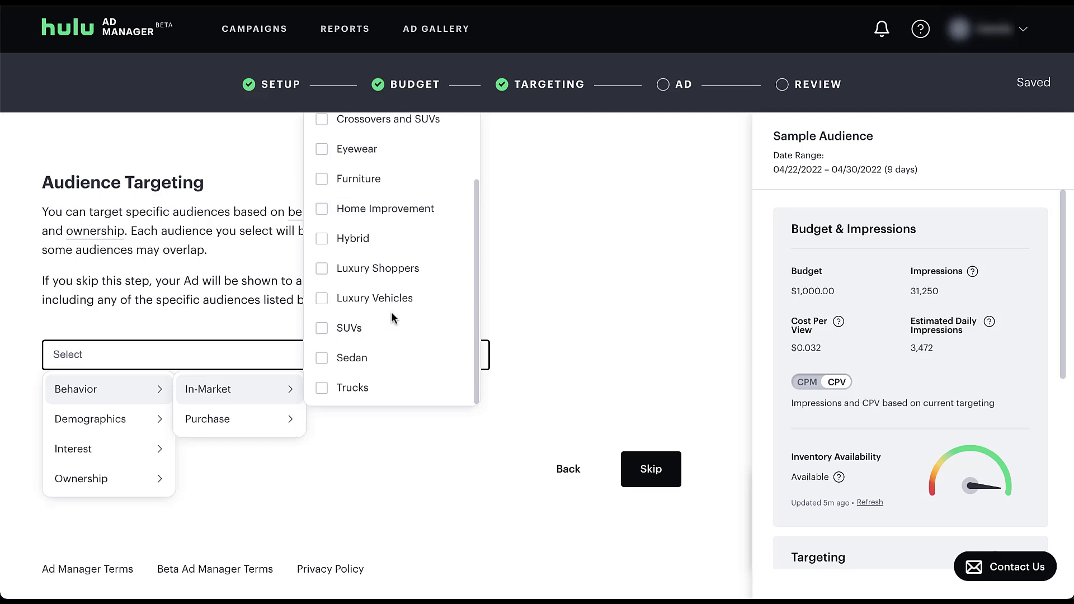
{"action": "mouse_move", "coordinate": [256, 424]}
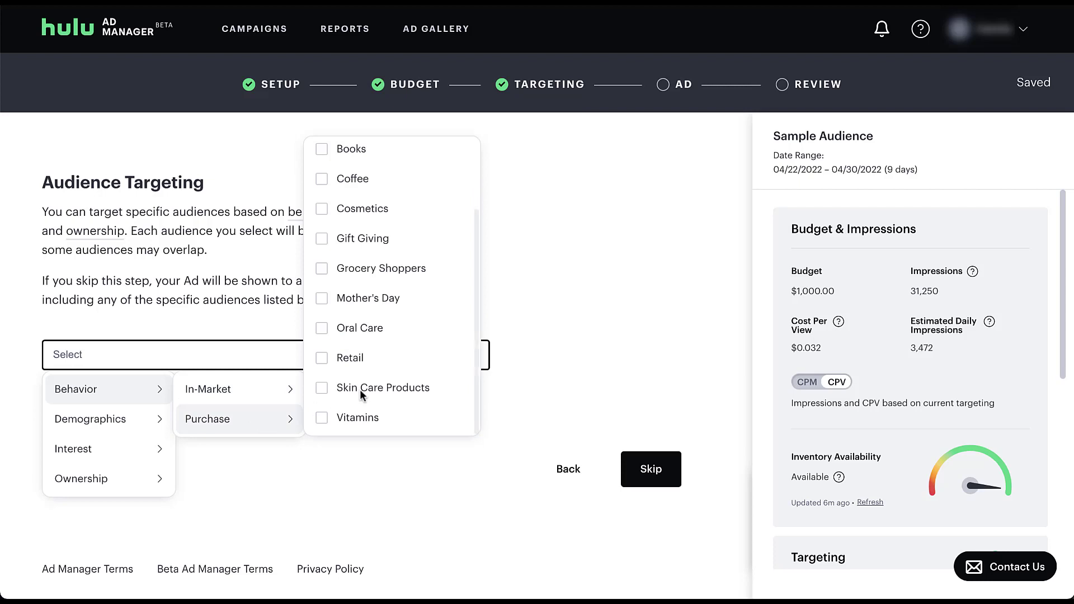
{"action": "scroll", "coordinate": [388, 333], "scroll_direction": "up", "scroll_amount": 2}
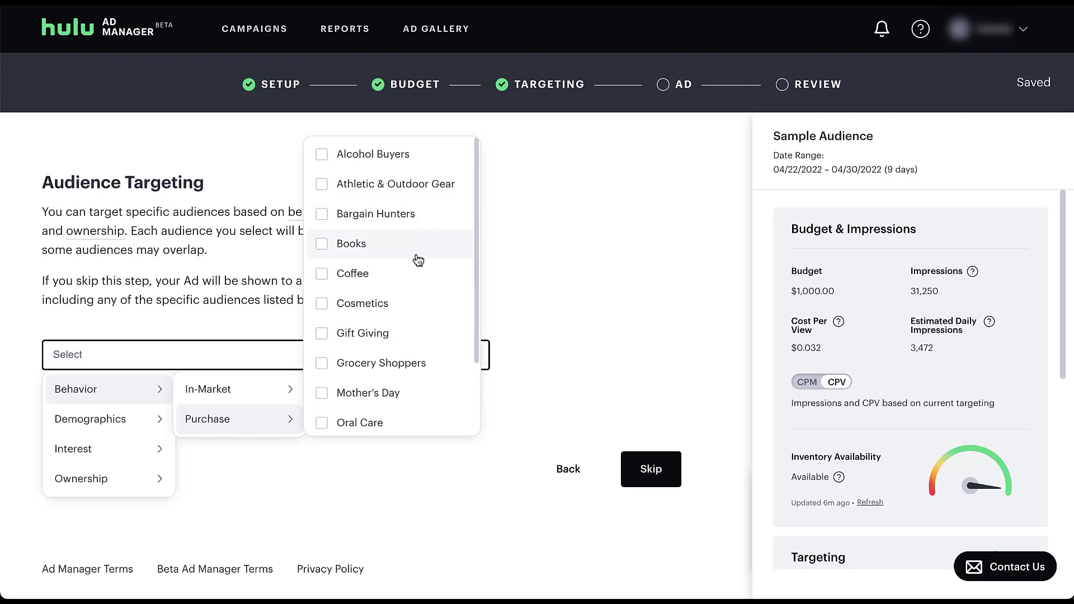
{"action": "scroll", "coordinate": [420, 404], "scroll_direction": "down", "scroll_amount": 1}
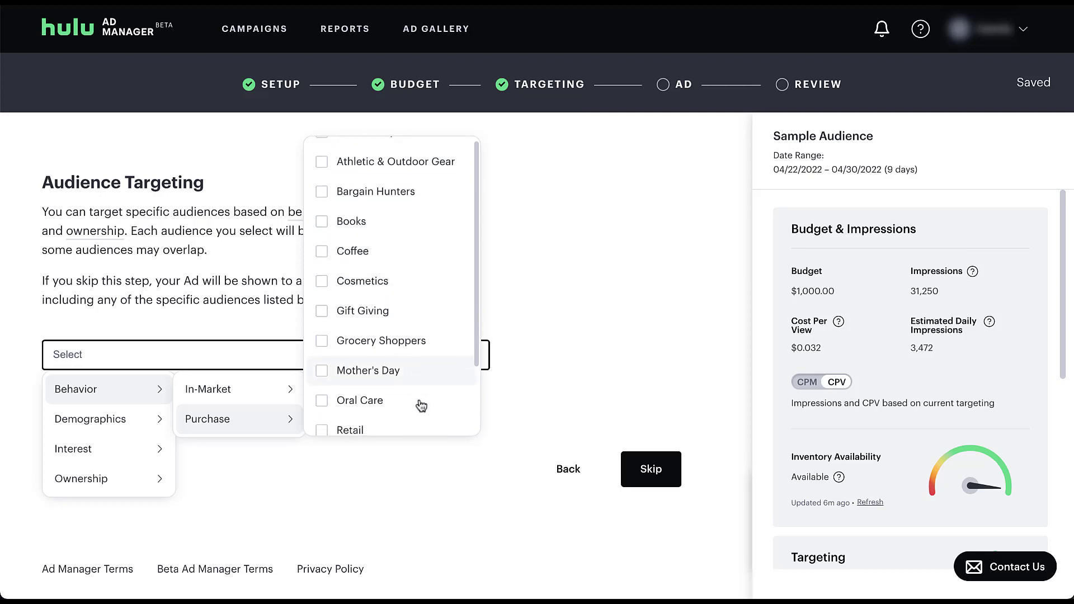
{"action": "scroll", "coordinate": [421, 404], "scroll_direction": "down", "scroll_amount": 3}
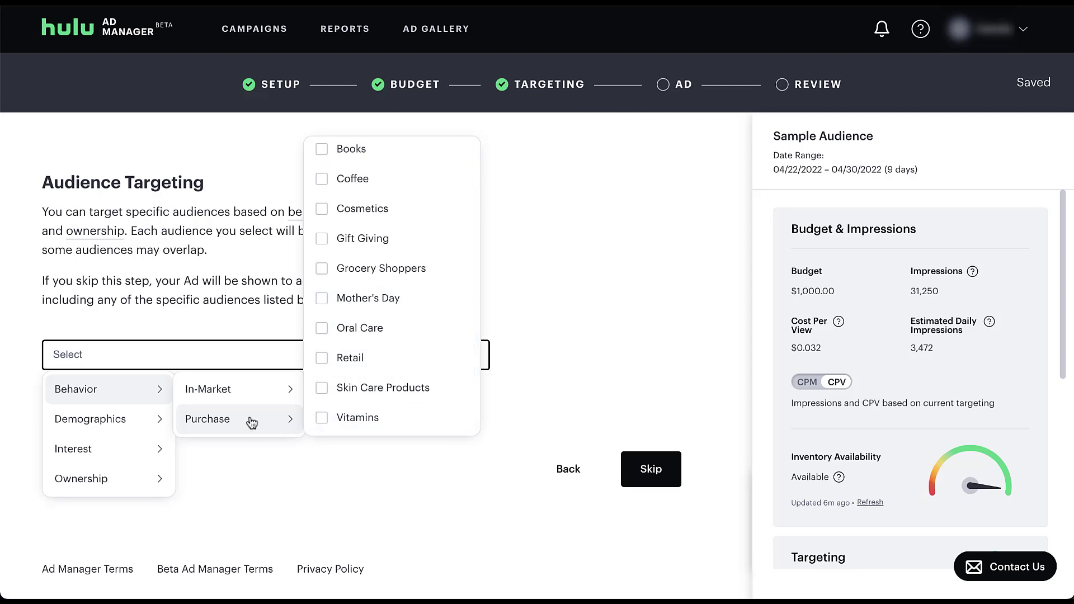
{"action": "left_click", "coordinate": [253, 398]}
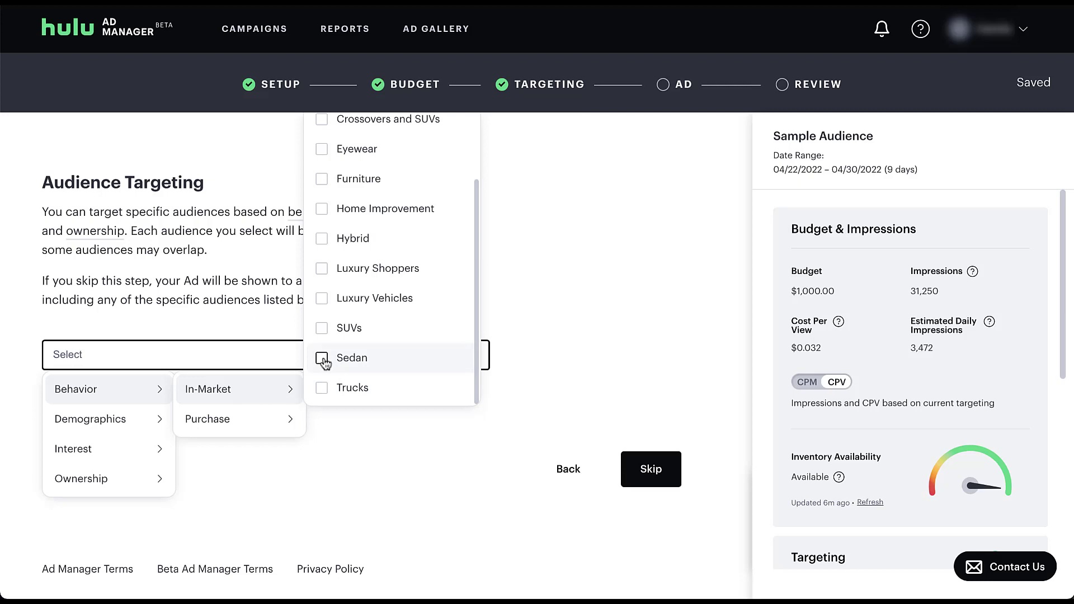
Examine the Career, Education, Financial and Milestones audience options in the Demographics category
{"action": "left_click", "coordinate": [127, 423]}
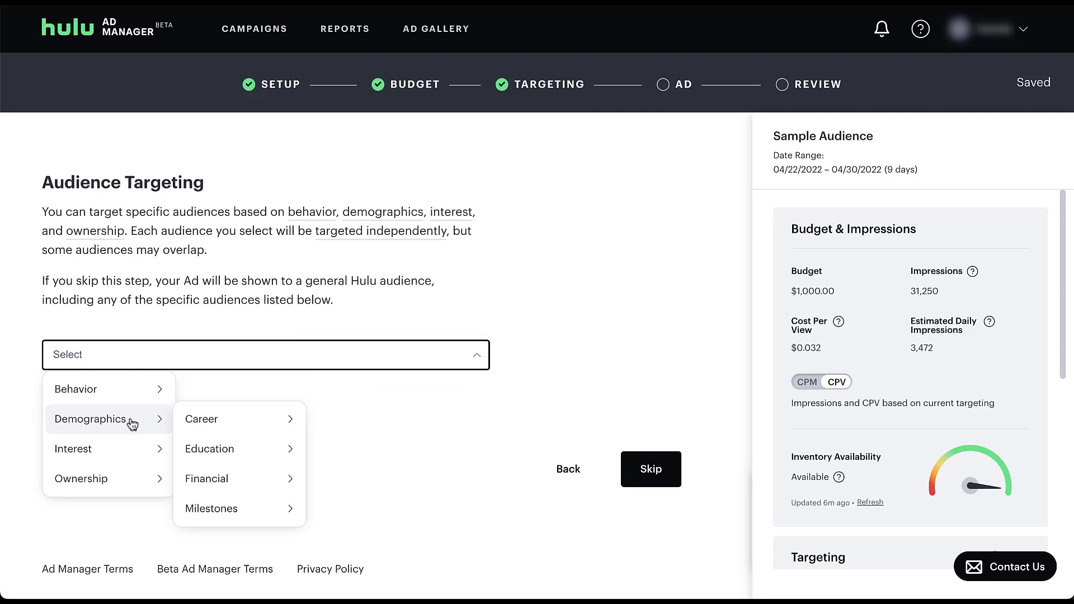
{"action": "left_click", "coordinate": [232, 424]}
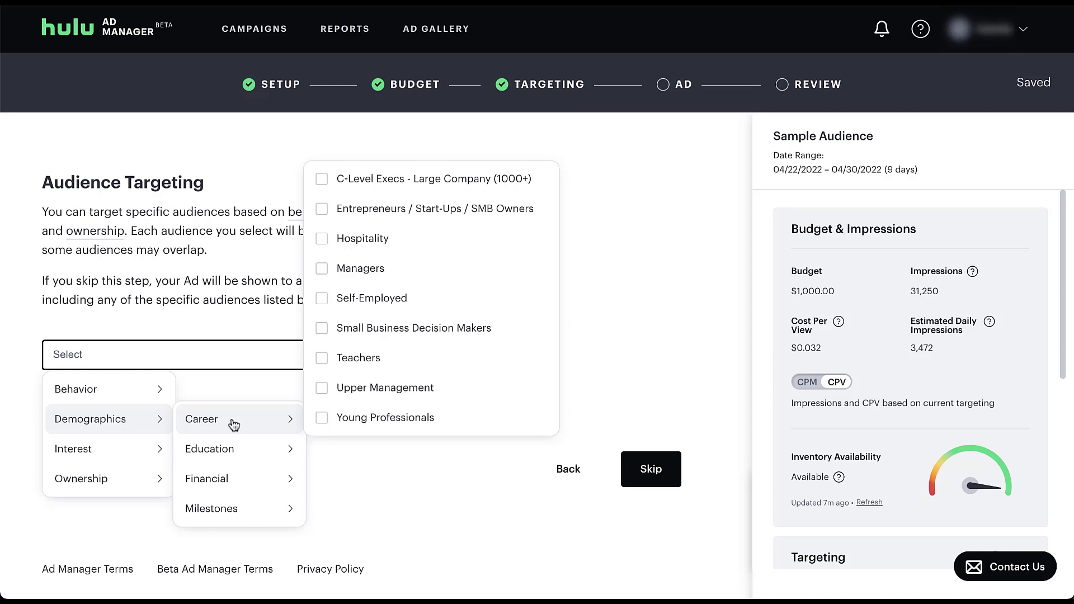
{"action": "mouse_move", "coordinate": [250, 448]}
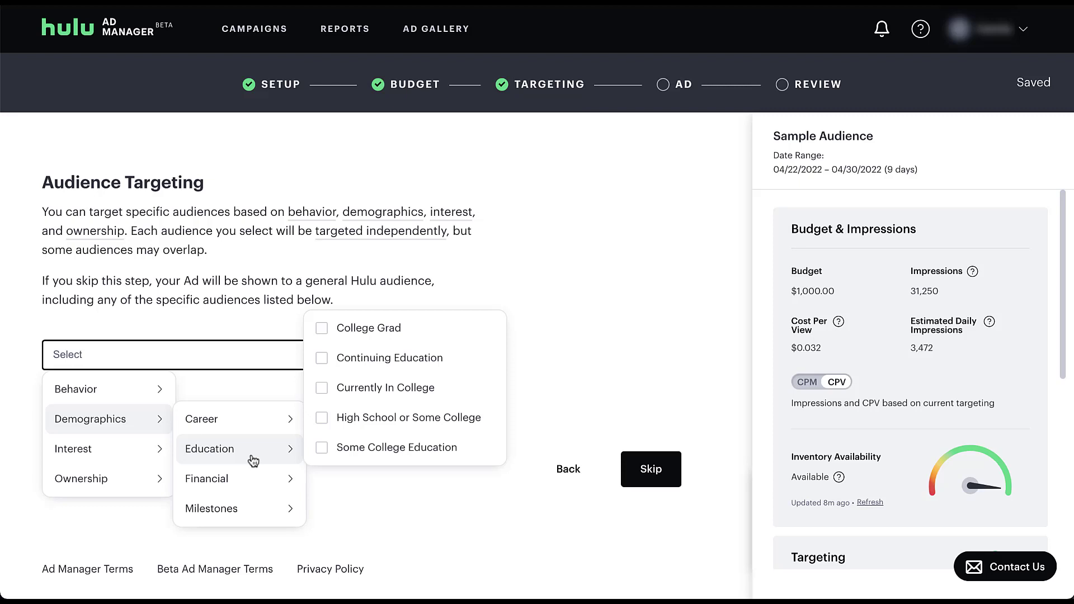
{"action": "mouse_move", "coordinate": [257, 482]}
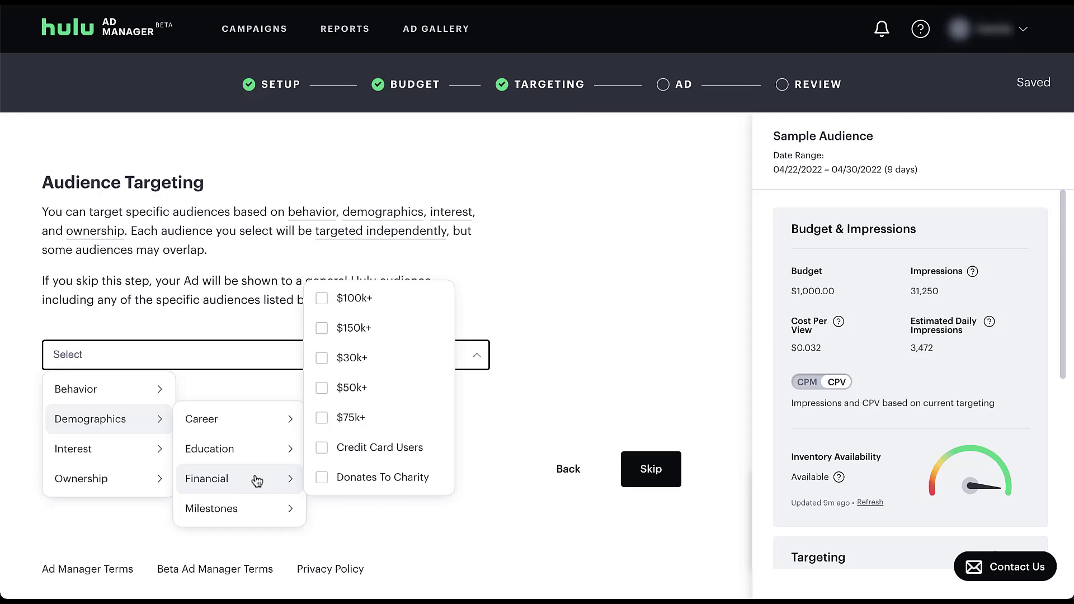
{"action": "left_click", "coordinate": [259, 513]}
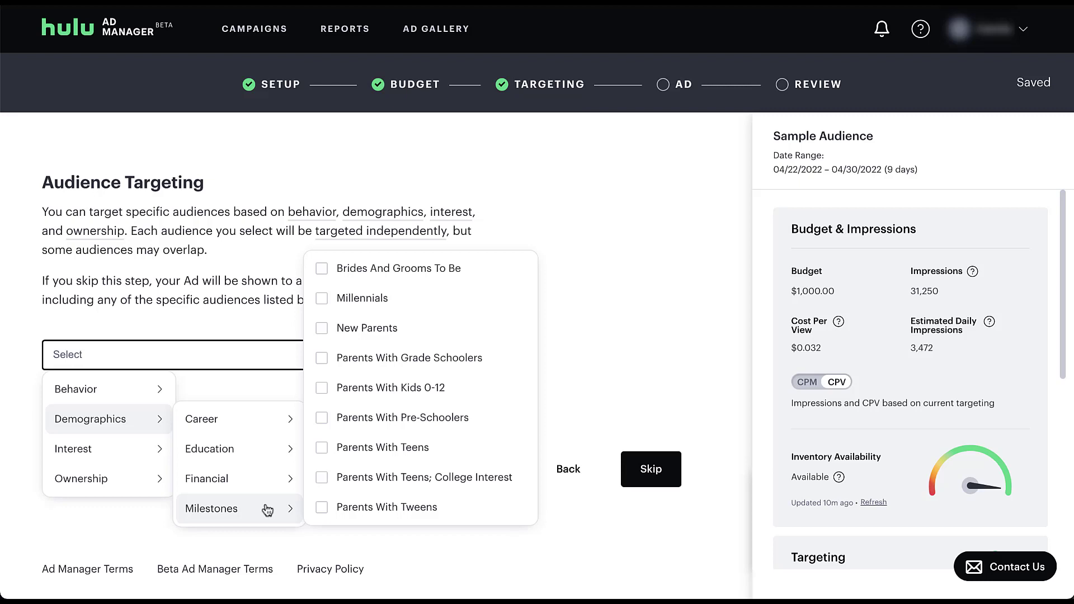
Examine the Travel, Lifestyle, Home, Food & Drink and Entertainment audience options in the Interest category
{"action": "mouse_move", "coordinate": [126, 449]}
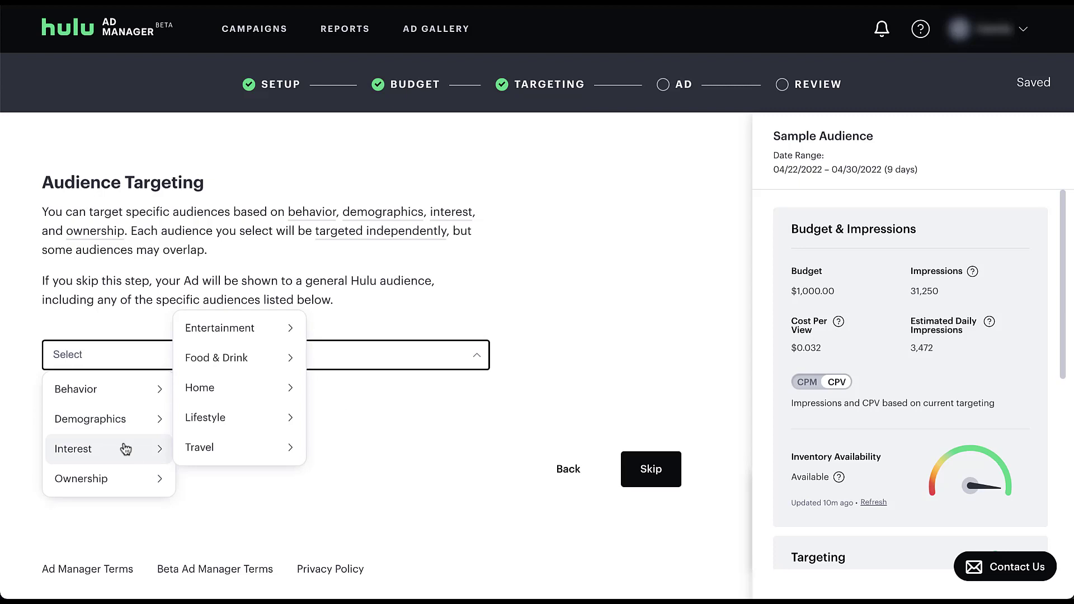
{"action": "mouse_move", "coordinate": [235, 450]}
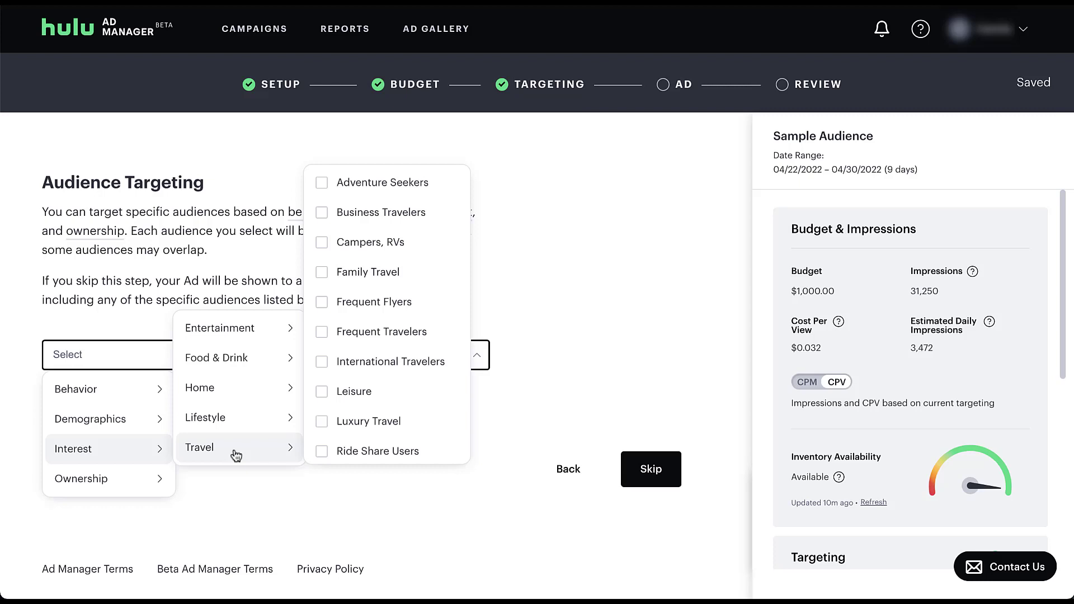
{"action": "mouse_move", "coordinate": [239, 424]}
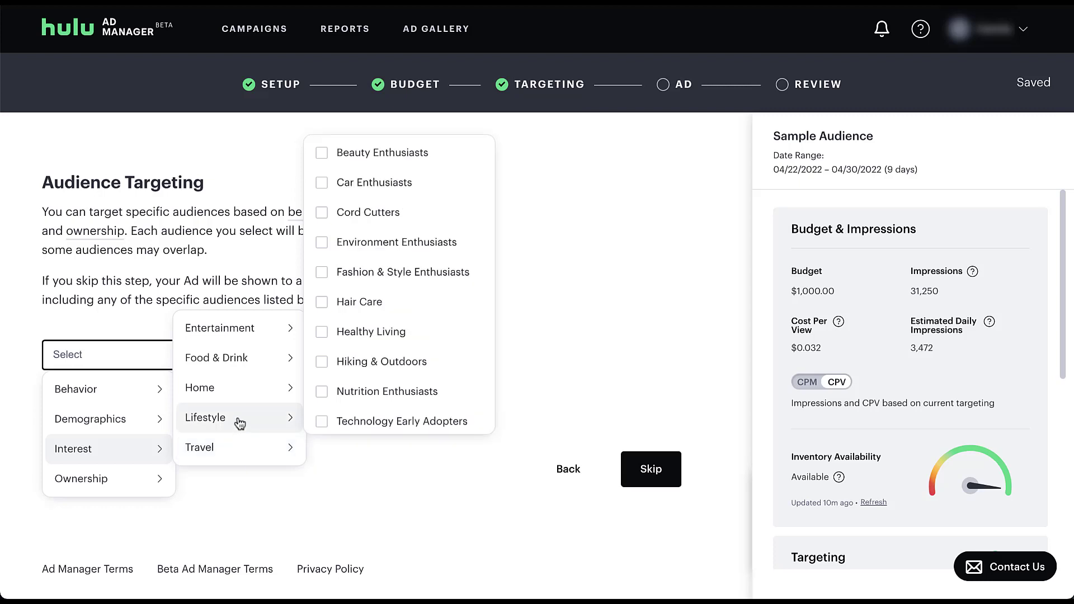
{"action": "mouse_move", "coordinate": [241, 395]}
{"action": "mouse_move", "coordinate": [245, 360]}
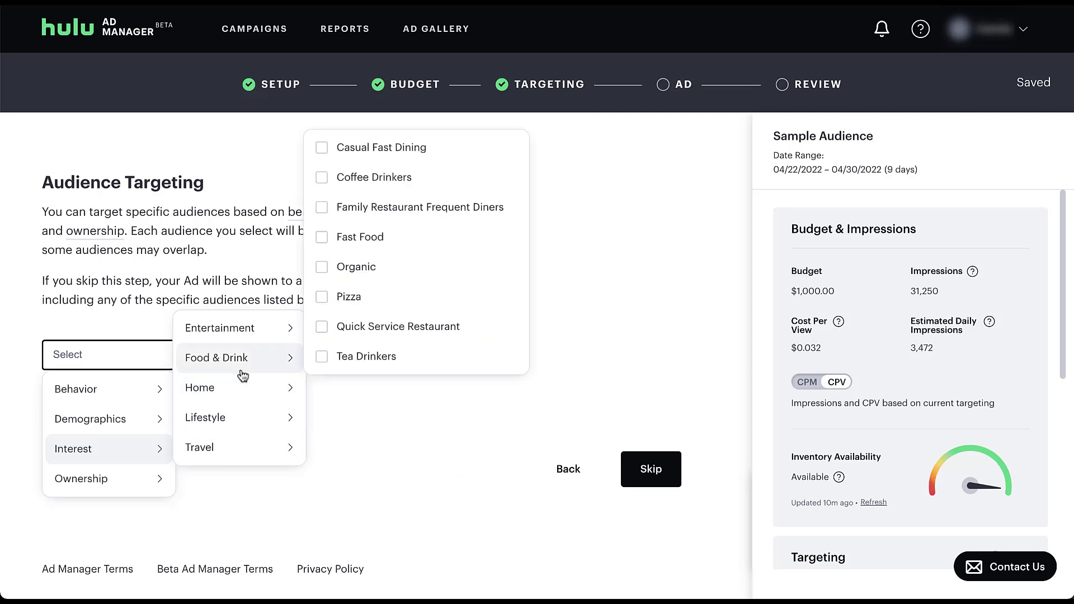
{"action": "mouse_move", "coordinate": [245, 331]}
Examine the Auto, Home and Pets audience options in the Ownership category
{"action": "mouse_move", "coordinate": [140, 479]}
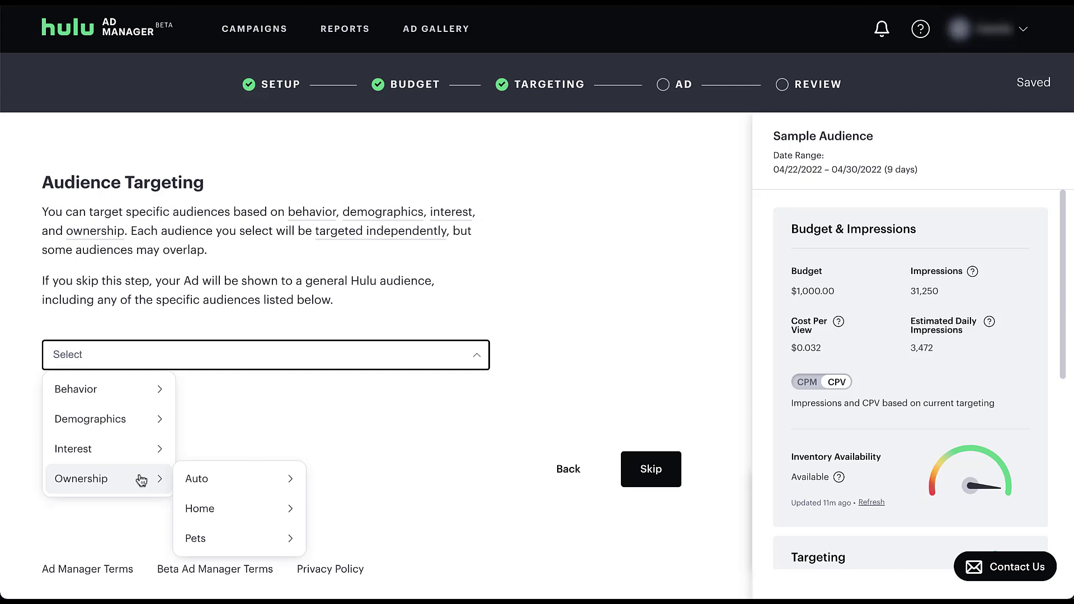
{"action": "mouse_move", "coordinate": [210, 482]}
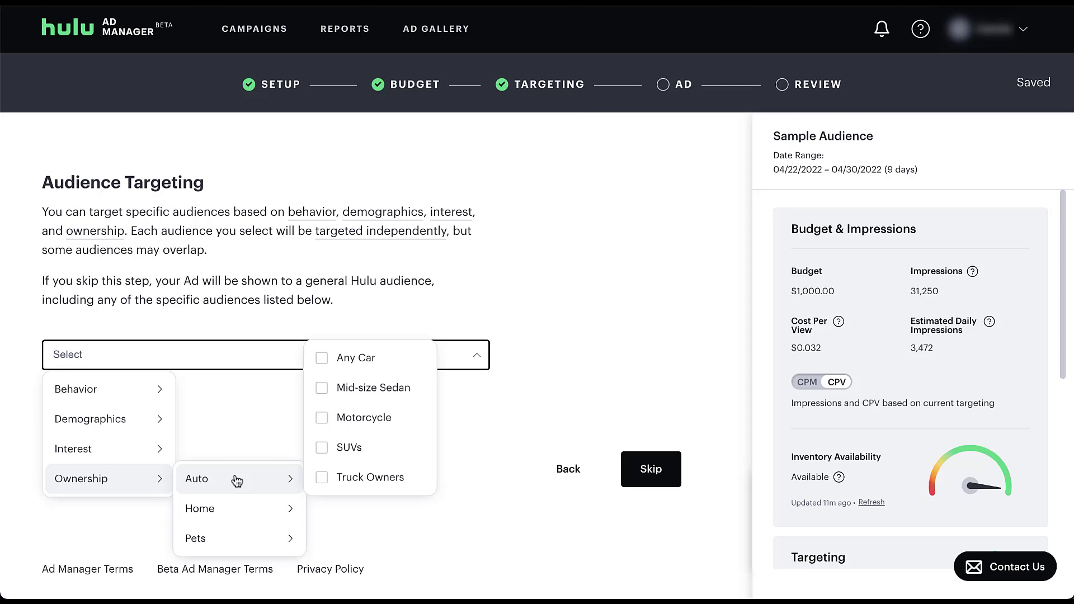
{"action": "mouse_move", "coordinate": [238, 510]}
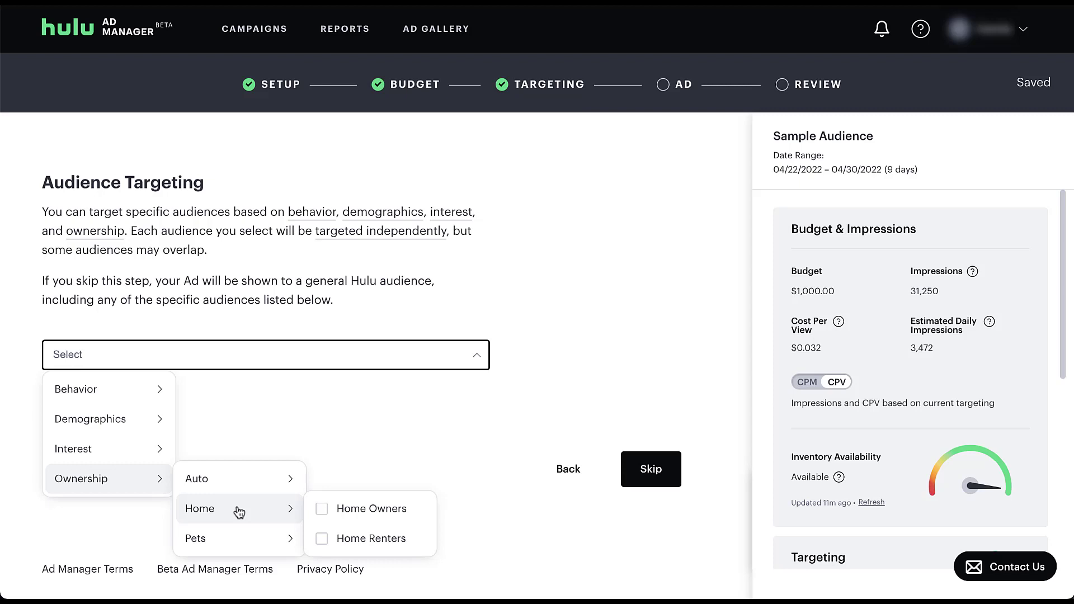
{"action": "mouse_move", "coordinate": [241, 534]}
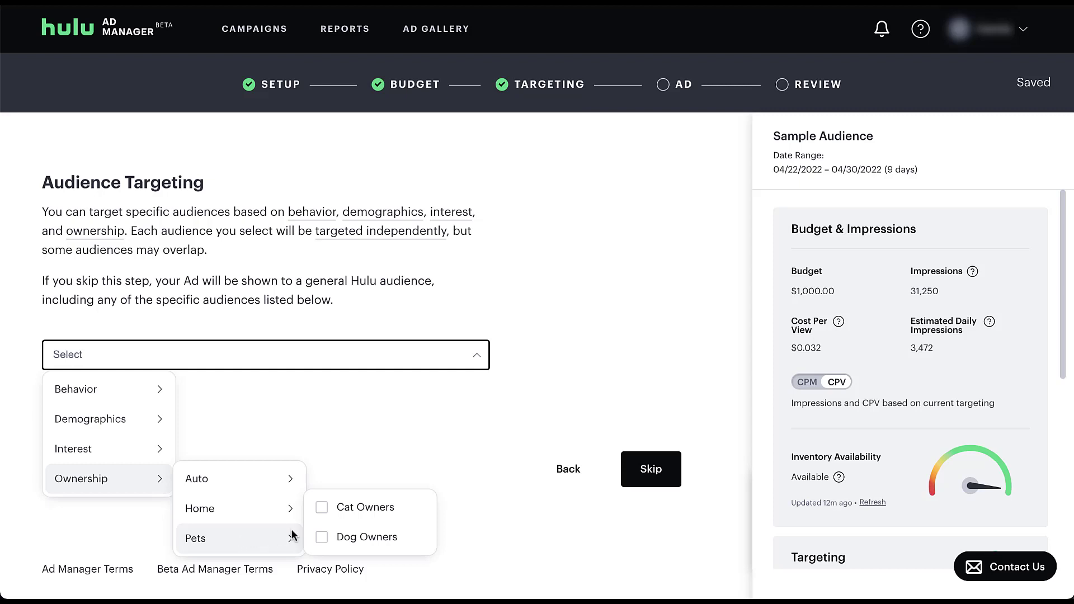
Add the Dog Owners audience from the Pets ownership group and remove it from the selected audiences
{"action": "left_click", "coordinate": [323, 538]}
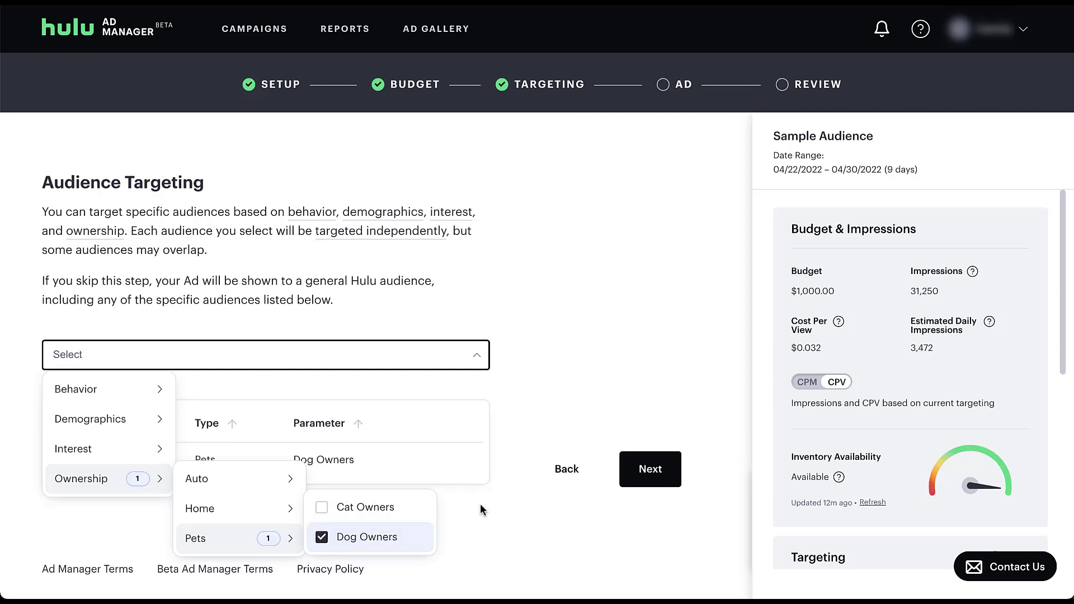
{"action": "left_click", "coordinate": [389, 504]}
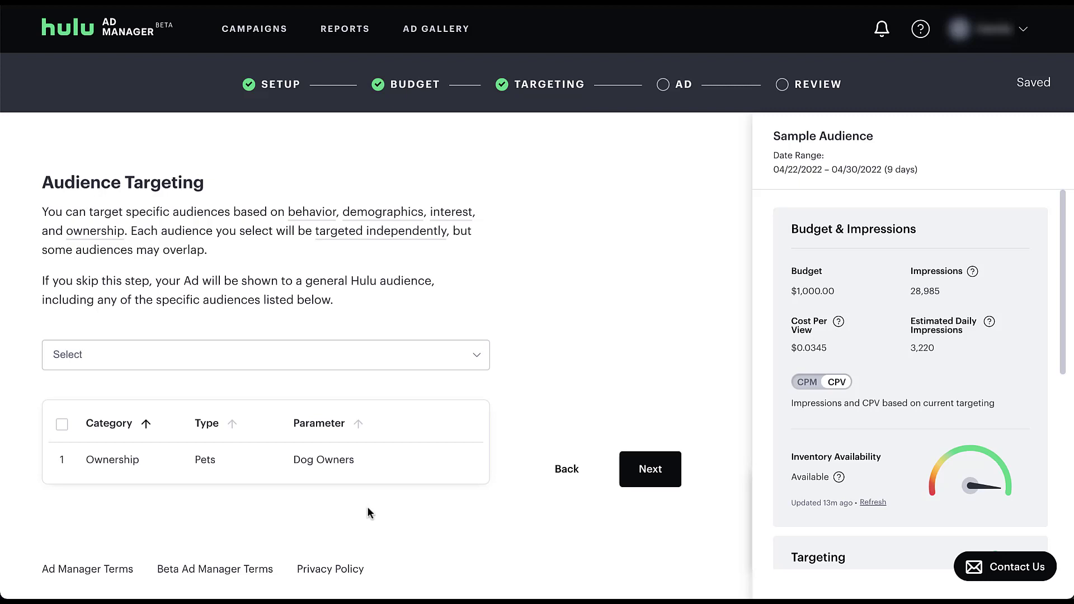
{"action": "mouse_move", "coordinate": [403, 461]}
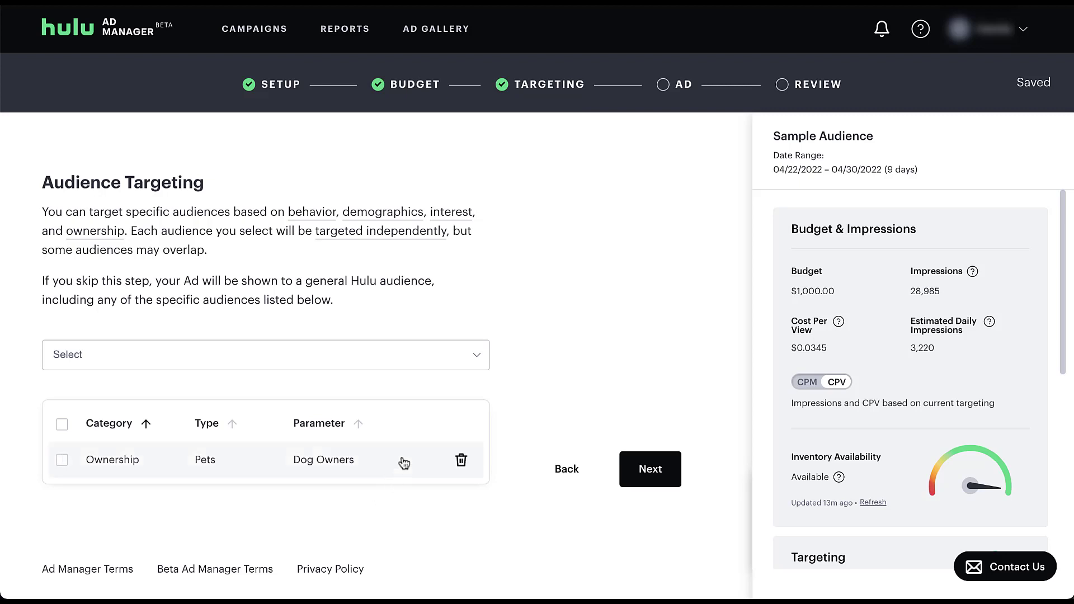
{"action": "left_click", "coordinate": [465, 460]}
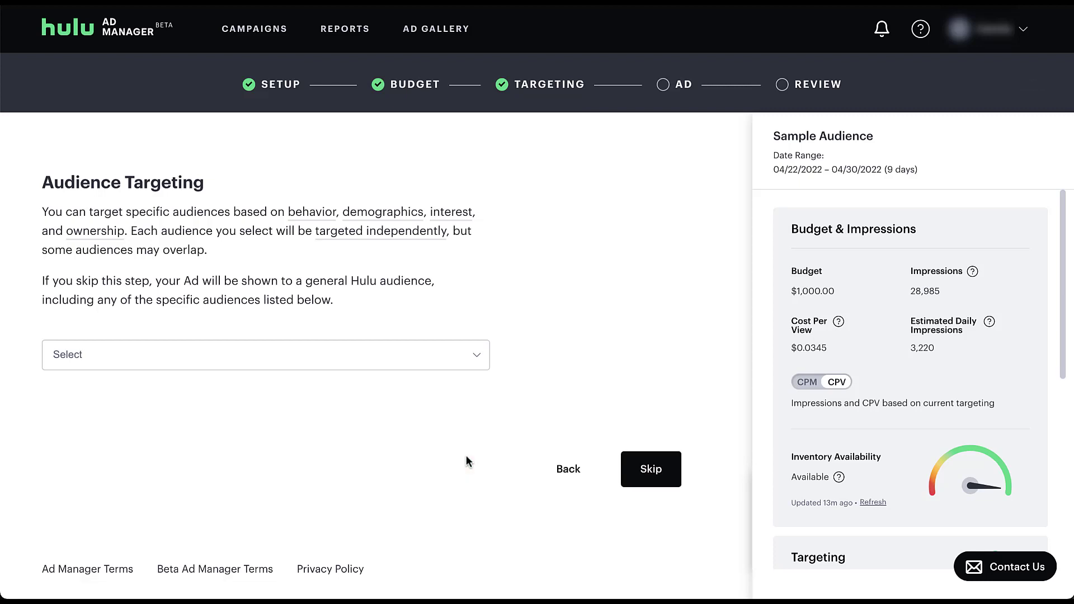
Skip audience targeting, keep the Living Room, Mobile and Computer platforms selected, and proceed to Content Genre Targeting
{"action": "left_click", "coordinate": [652, 470]}
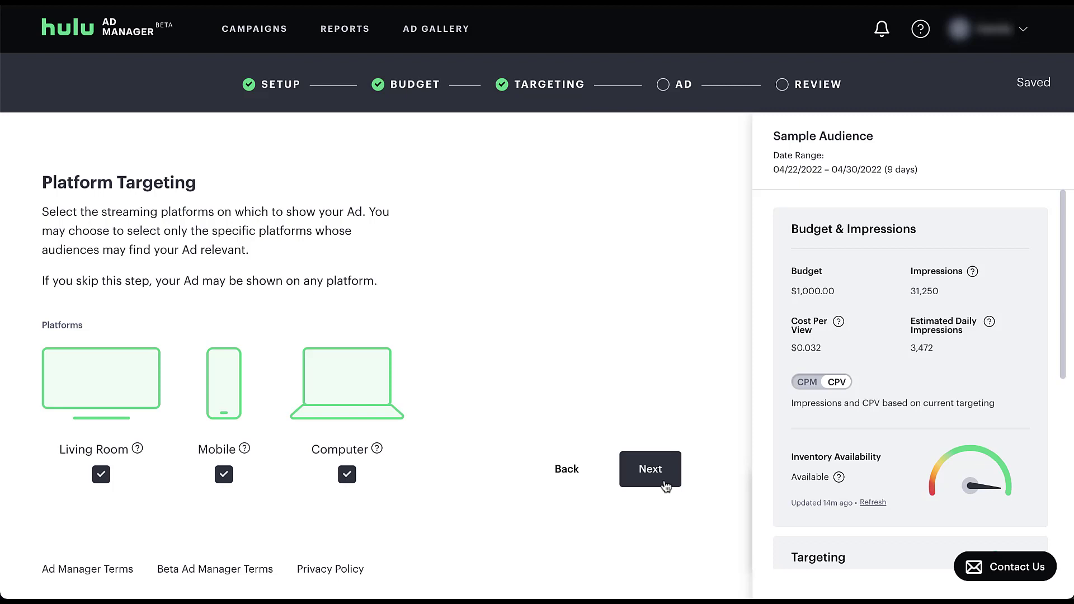
{"action": "left_click", "coordinate": [665, 485]}
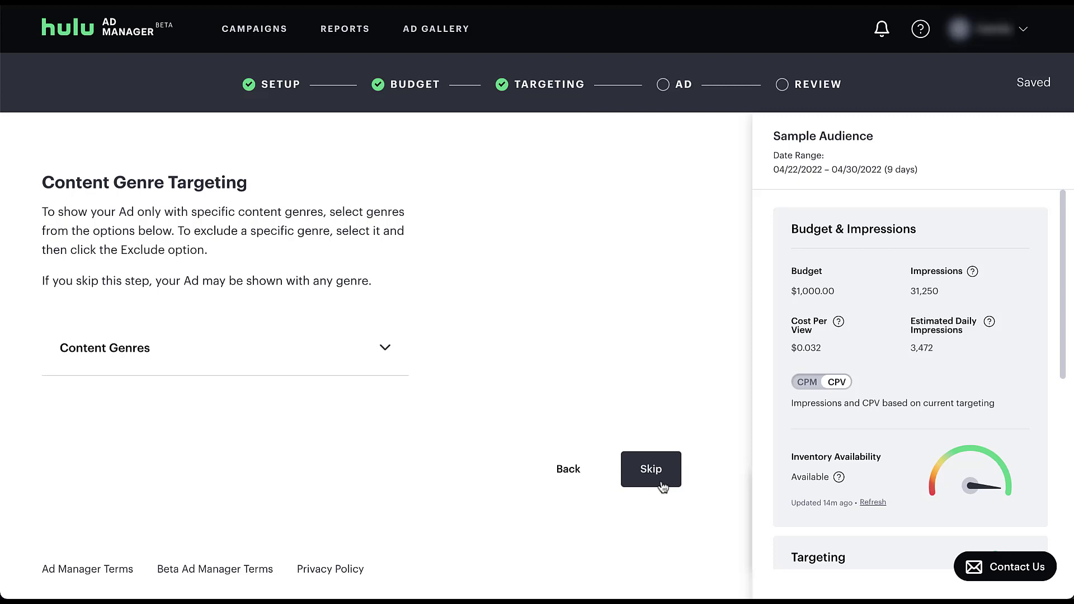
Browse the available content genres and add Sports as an included genre
{"action": "left_click", "coordinate": [386, 351]}
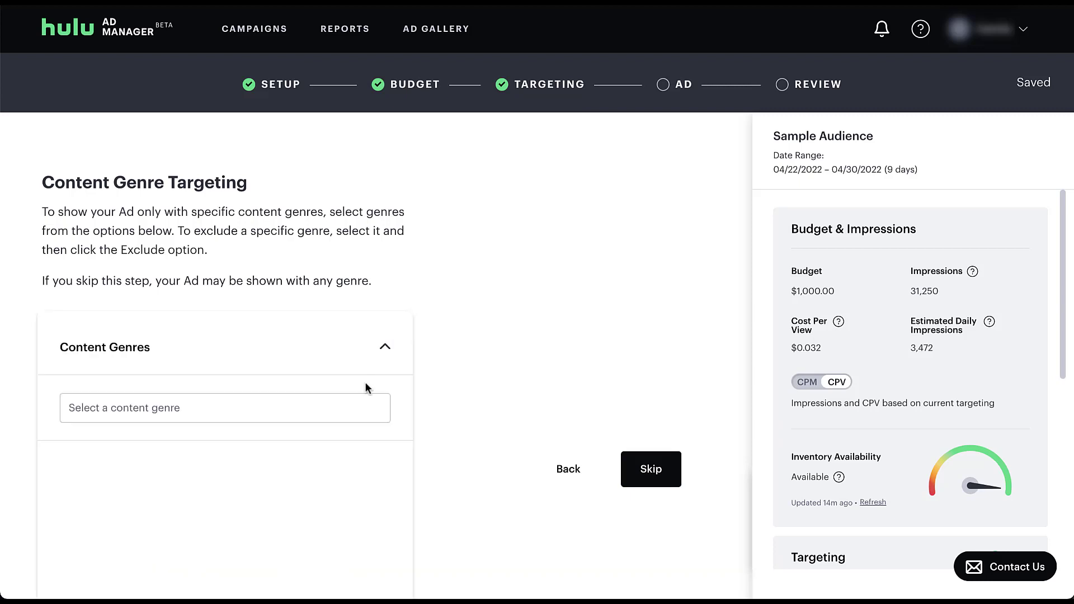
{"action": "left_click", "coordinate": [345, 410]}
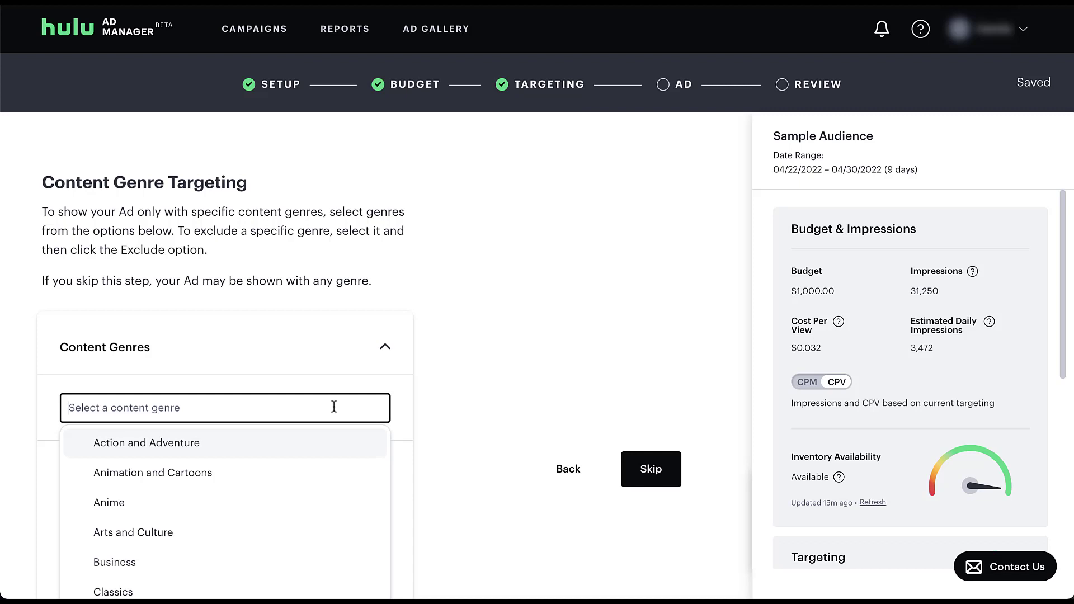
{"action": "scroll", "coordinate": [428, 396], "scroll_direction": "down", "scroll_amount": 1}
{"action": "scroll", "coordinate": [428, 396], "scroll_direction": "down", "scroll_amount": 2}
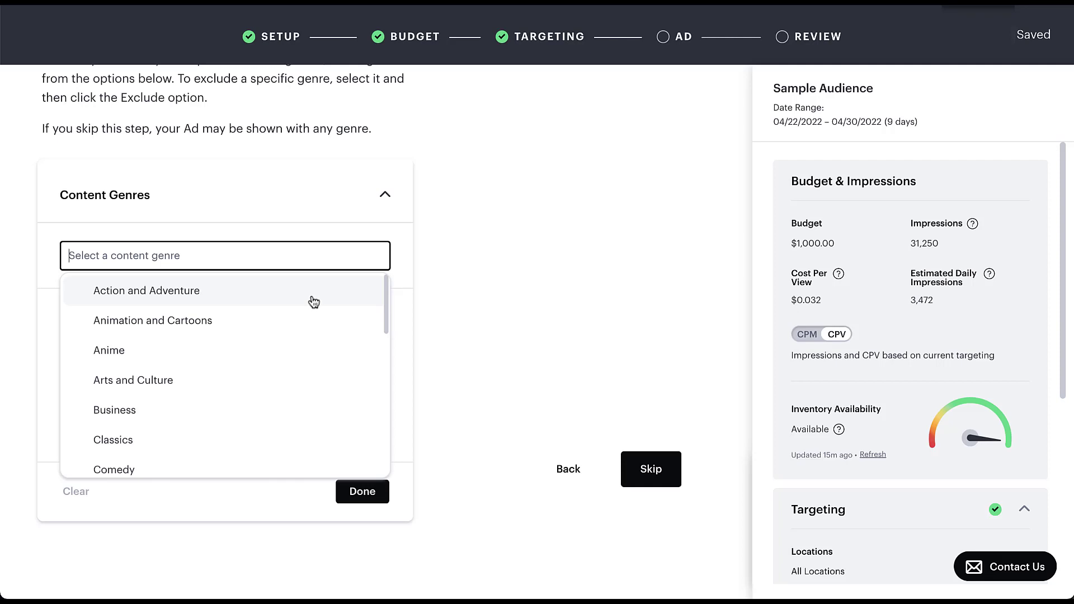
{"action": "scroll", "coordinate": [314, 302], "scroll_direction": "down", "scroll_amount": 4}
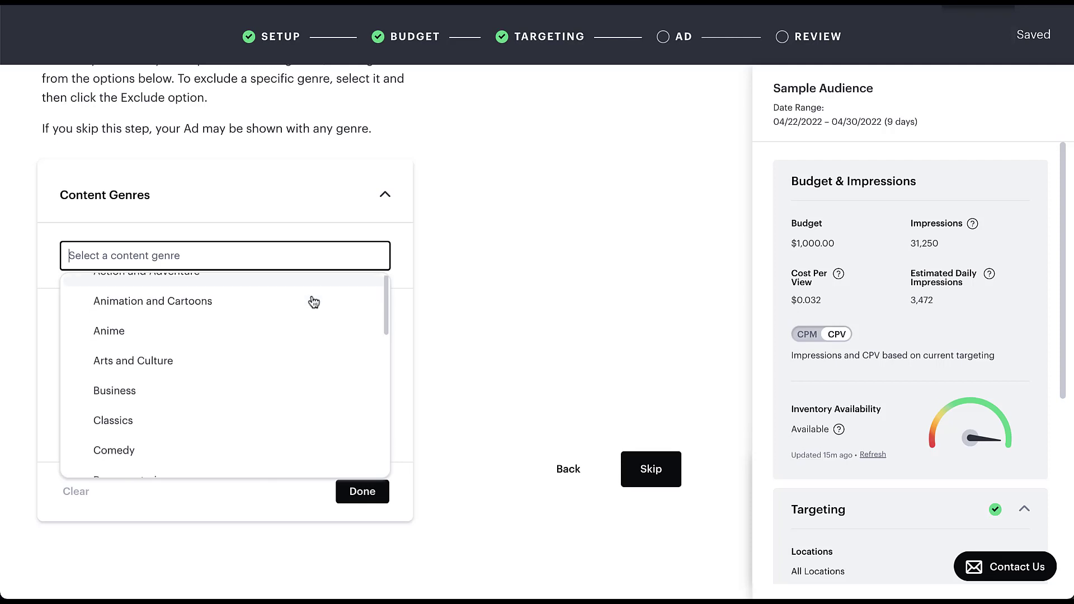
{"action": "scroll", "coordinate": [314, 302], "scroll_direction": "down", "scroll_amount": 5}
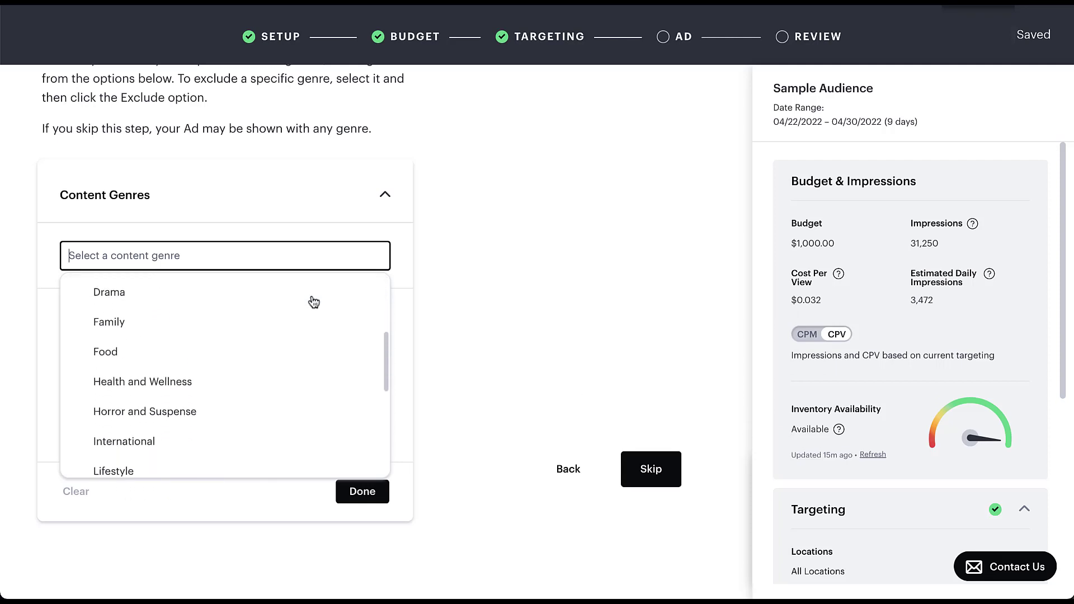
{"action": "scroll", "coordinate": [314, 302], "scroll_direction": "down", "scroll_amount": 2}
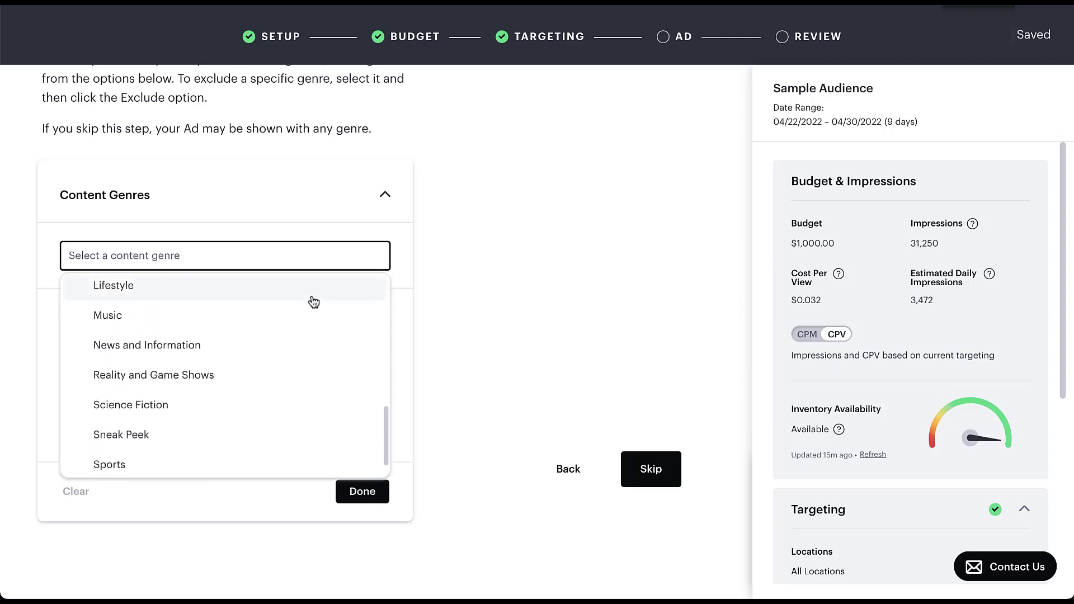
{"action": "left_click", "coordinate": [327, 437]}
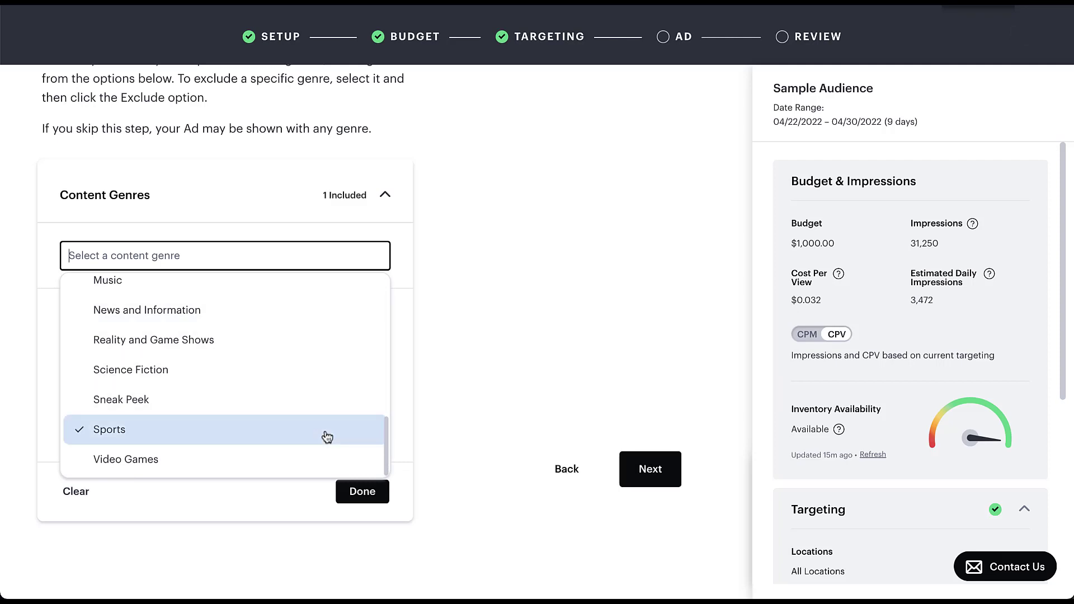
{"action": "left_click", "coordinate": [429, 379]}
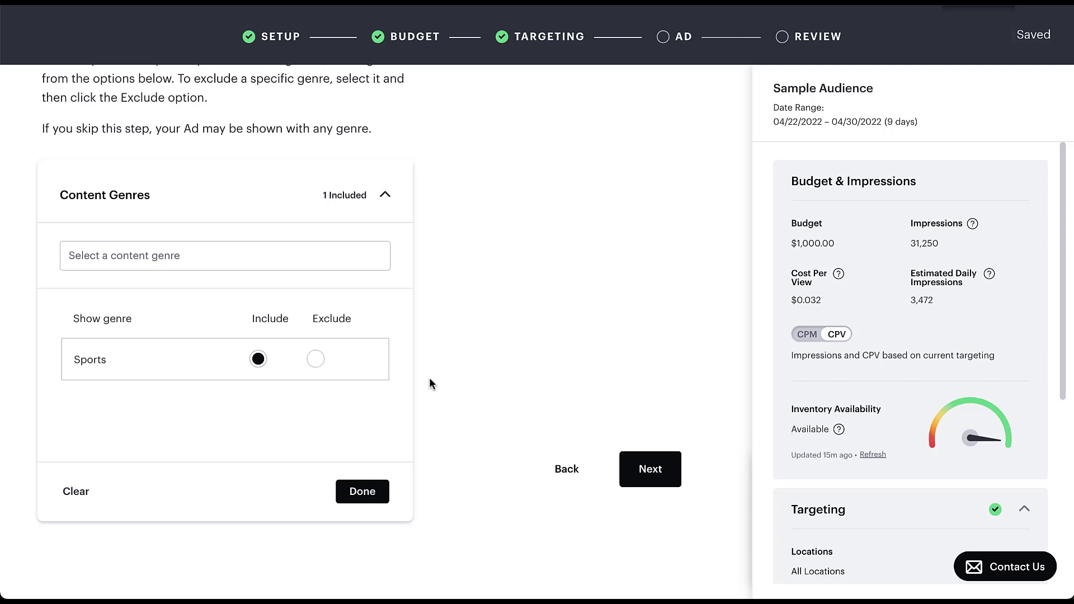
Switch the Sports genre to excluded and clear the content genre selection
{"action": "left_click", "coordinate": [315, 359]}
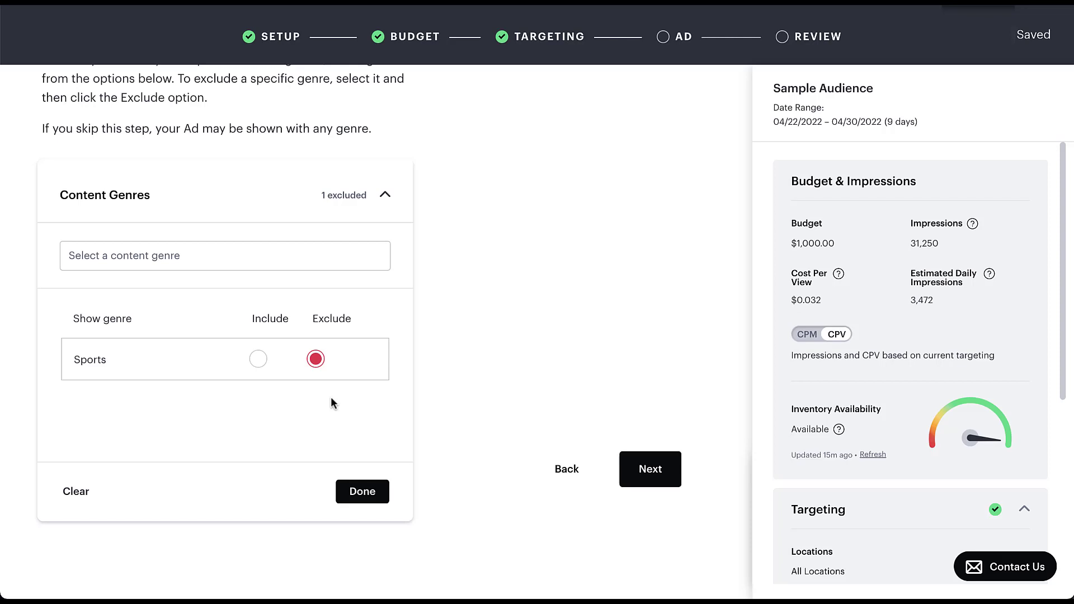
{"action": "left_click", "coordinate": [84, 492]}
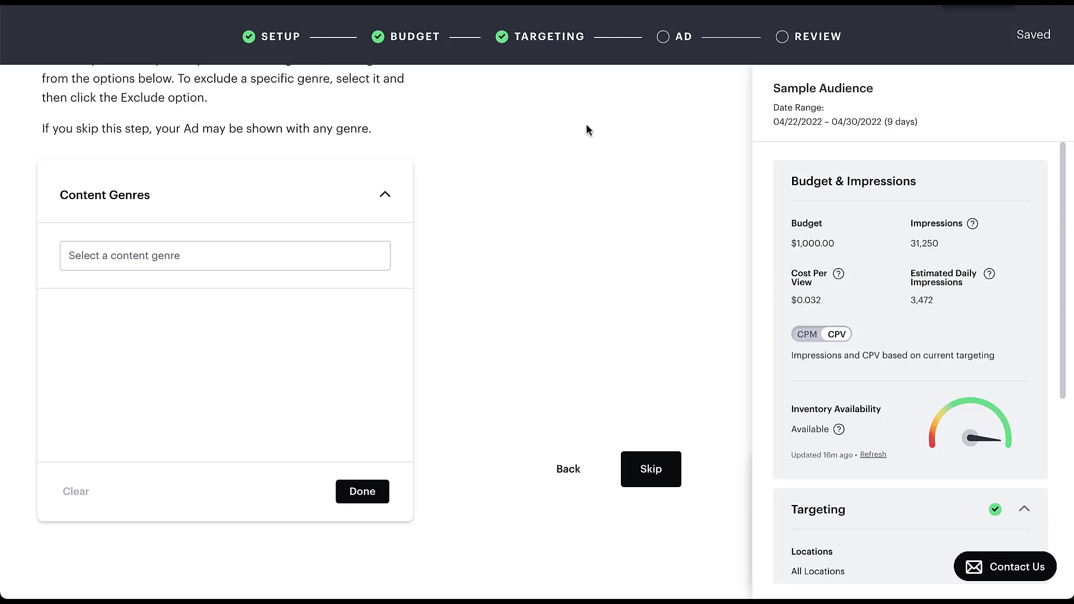
View the list of sections available within the campaign's Targeting stage
{"action": "mouse_move", "coordinate": [574, 46]}
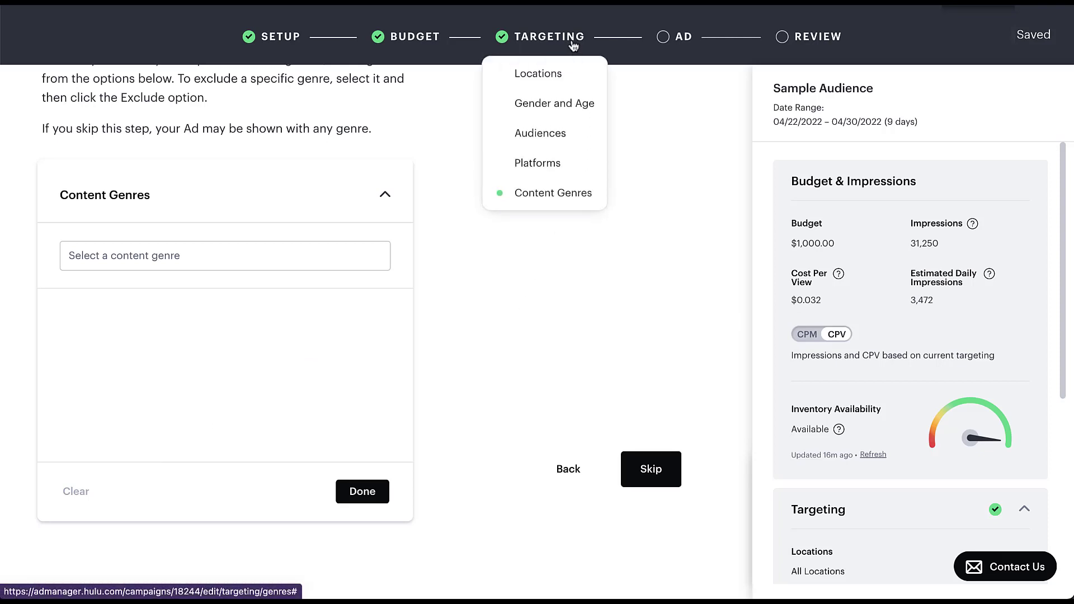